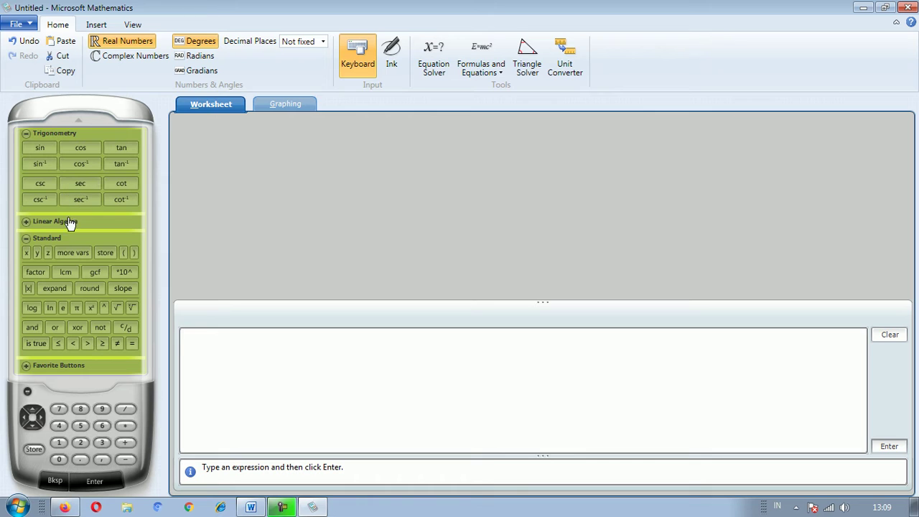
left_click(27, 221)
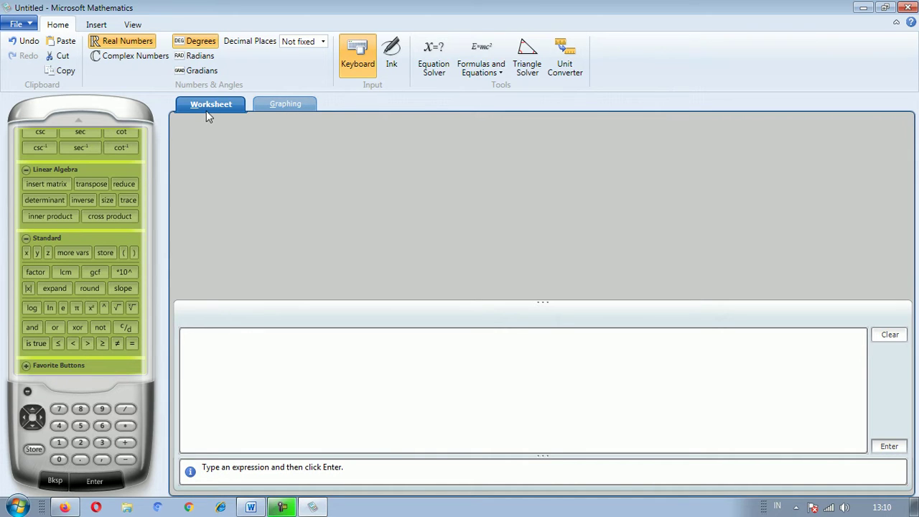
left_click(274, 108)
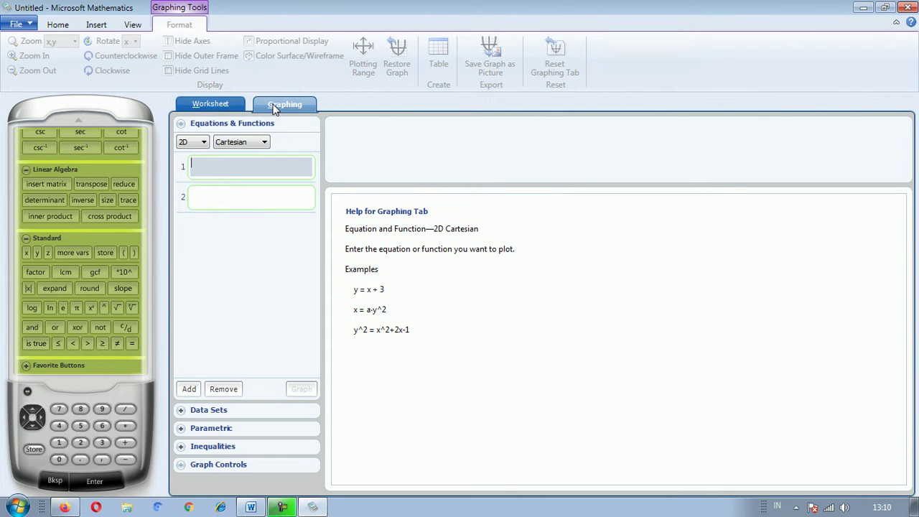
left_click(222, 105)
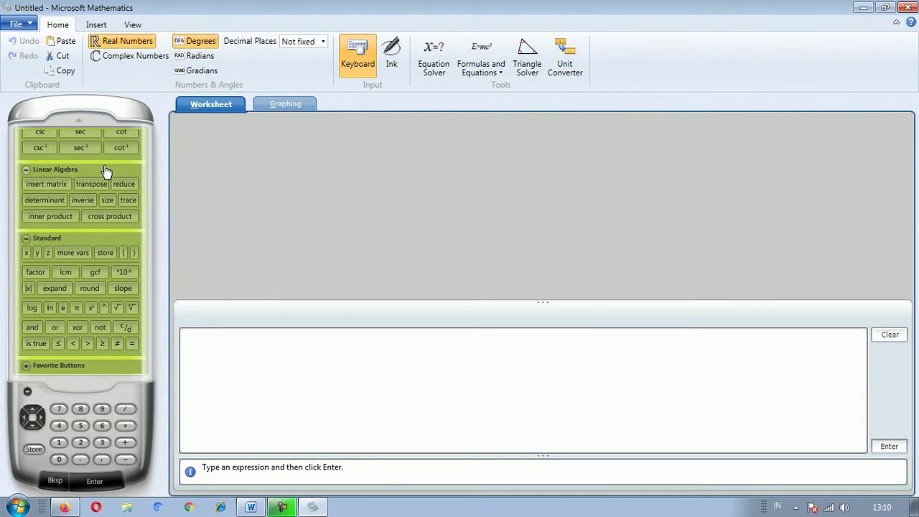
left_click(42, 169)
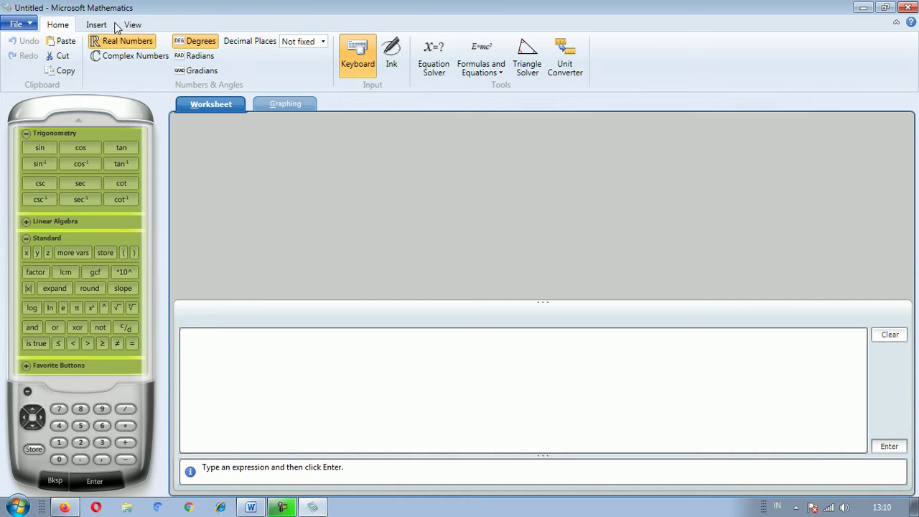
- View the About Microsoft Mathematics information and close it
left_click(33, 28)
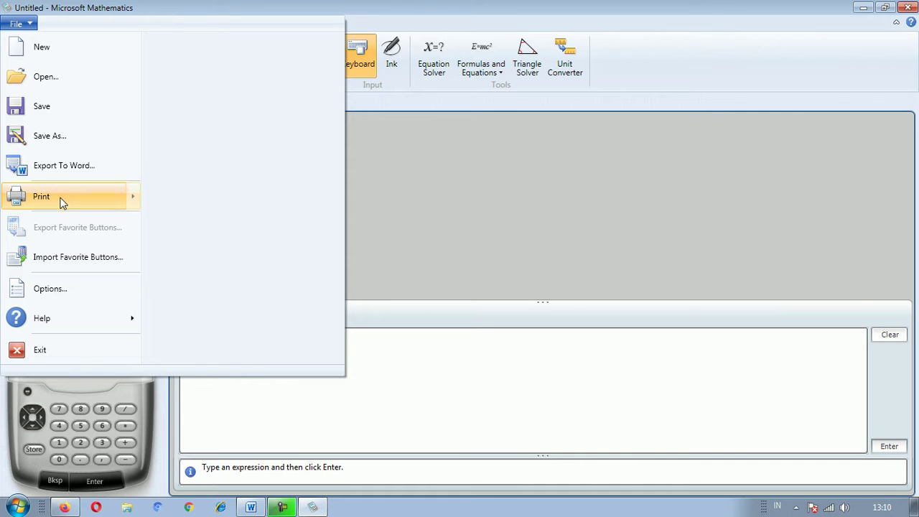
mouse_move(54, 316)
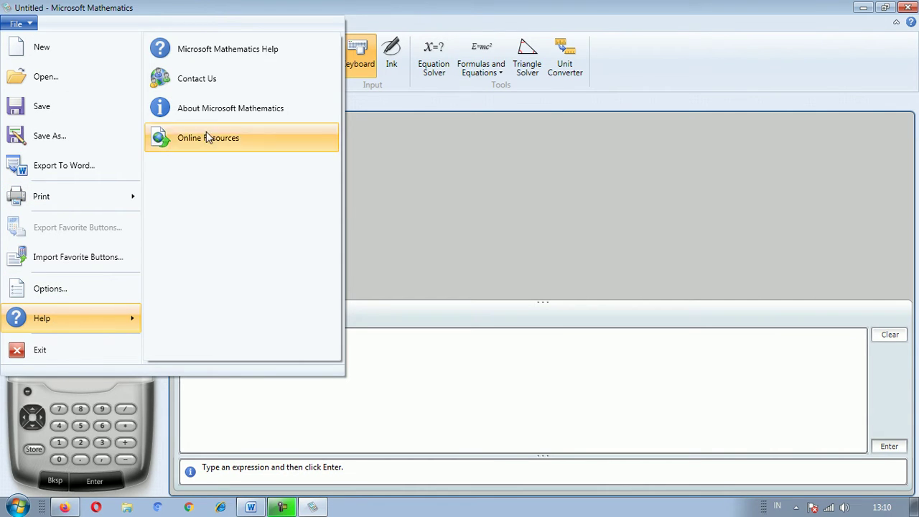
left_click(228, 108)
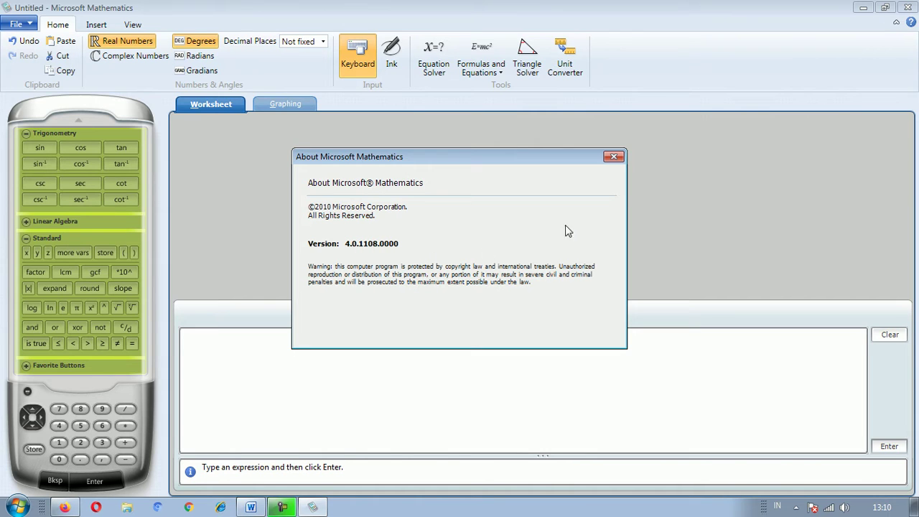
left_click(614, 156)
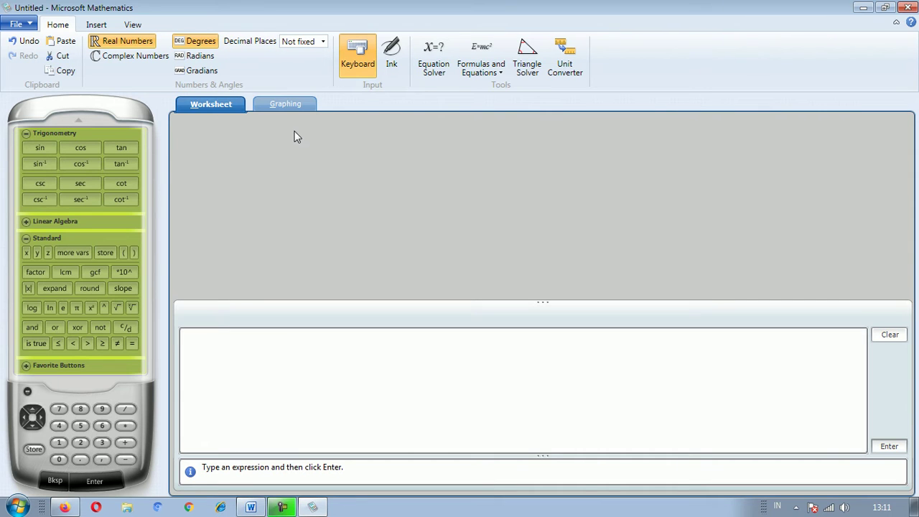
- Enter y = 2^x as the first 2D Cartesian equation for graphing and plot it
left_click(290, 107)
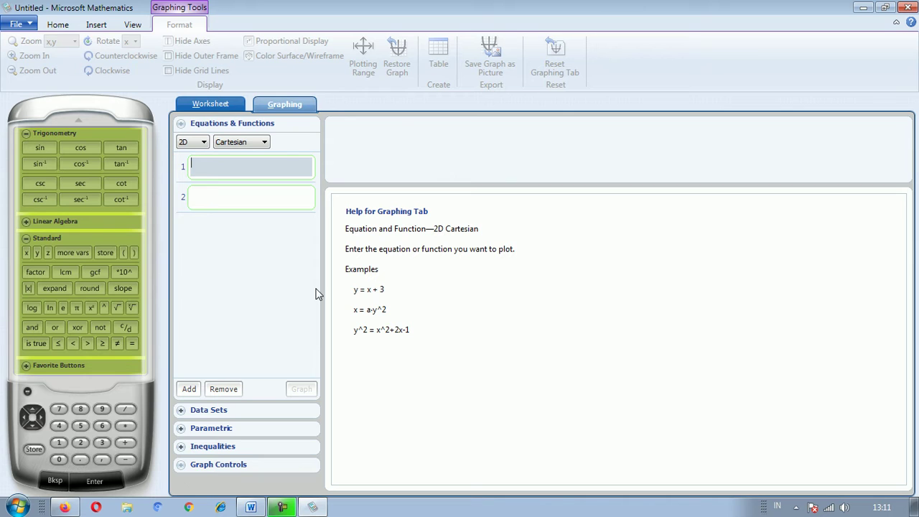
left_click(257, 167)
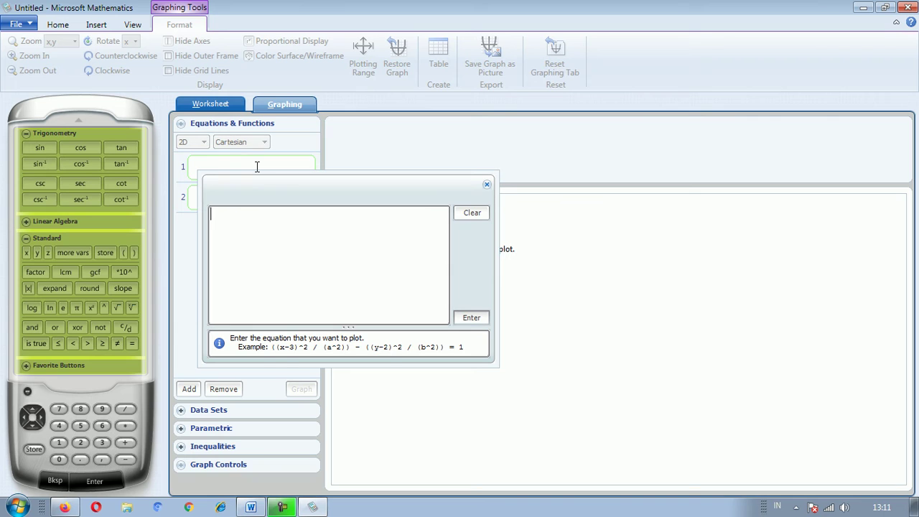
left_click(486, 185)
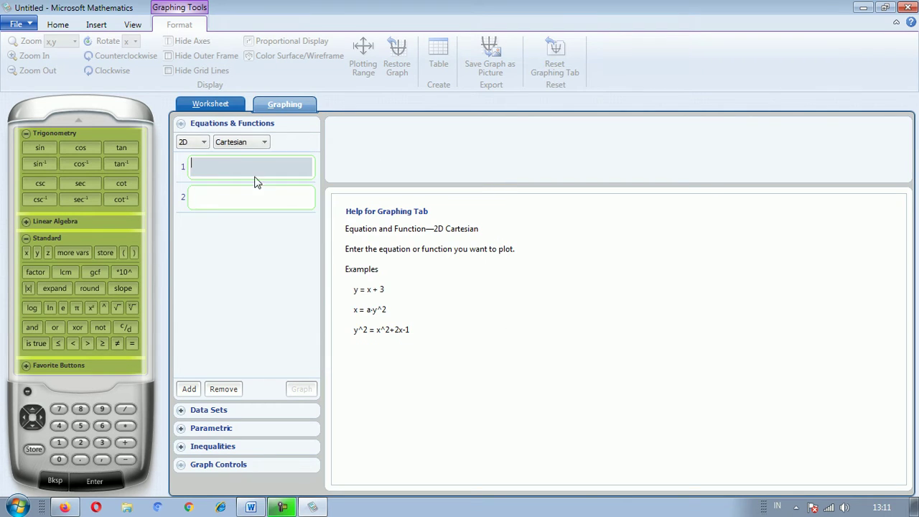
left_click(208, 167)
left_click(224, 170)
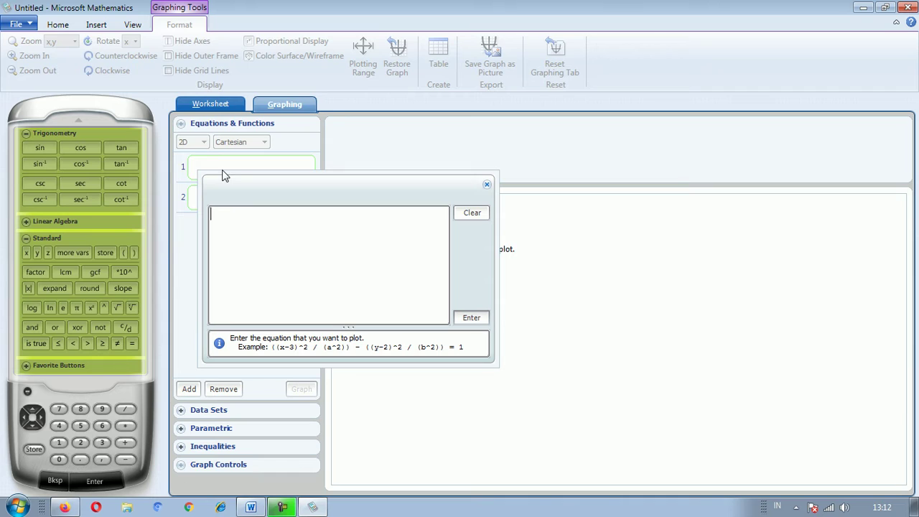
type("y")
type("= 2")
type("^x")
left_click(471, 320)
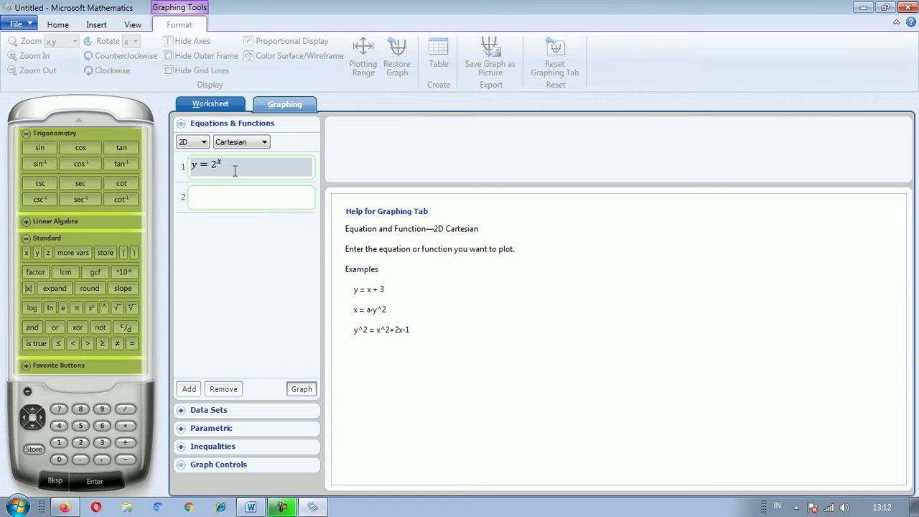
left_click(302, 391)
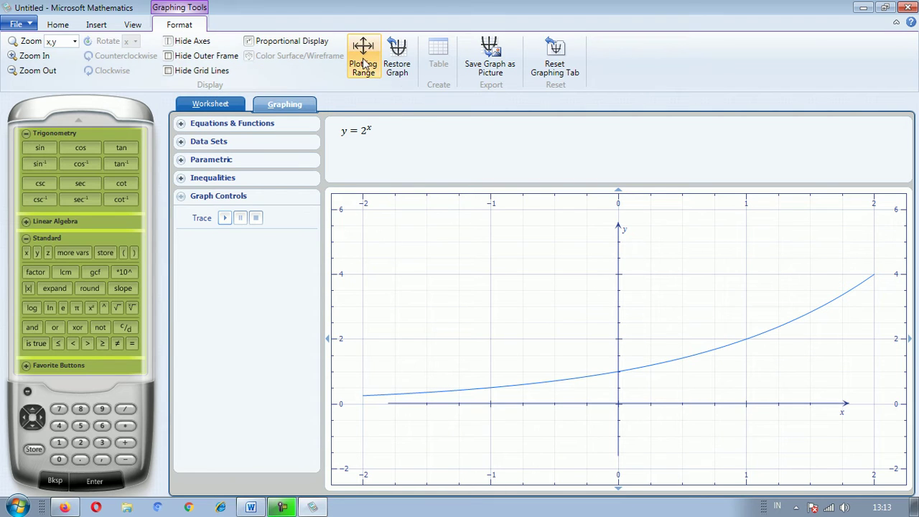
- Set the plotting range of the y = 2^x graph to x from -3 to 3 and a y maximum of 9
left_click(364, 61)
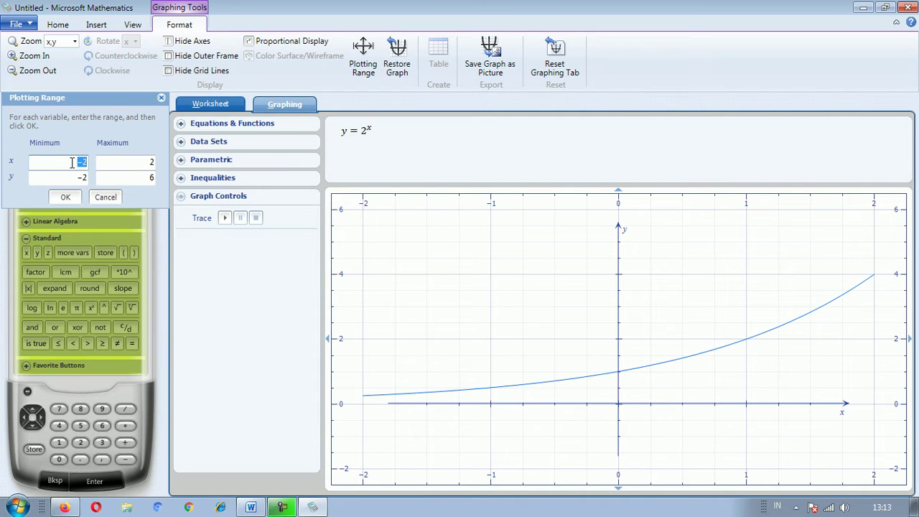
type("-")
left_click(148, 162)
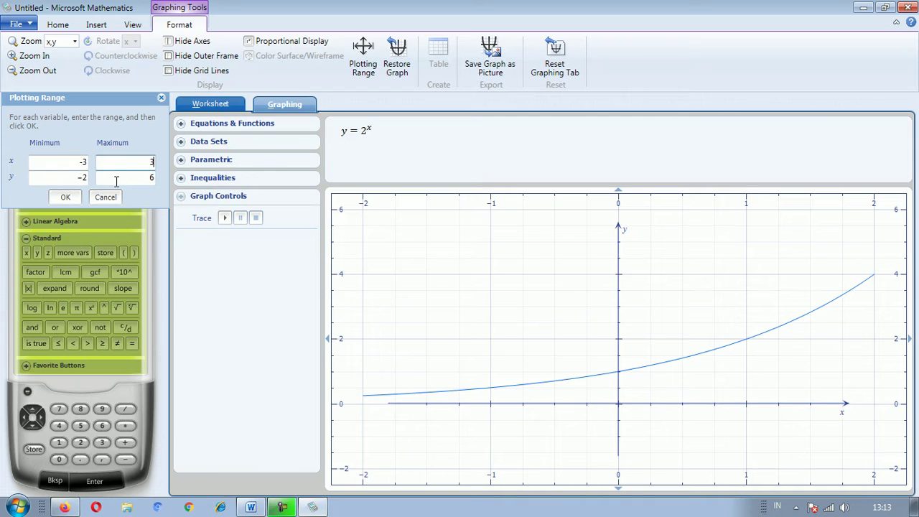
left_click(144, 180)
type("9")
left_click(65, 198)
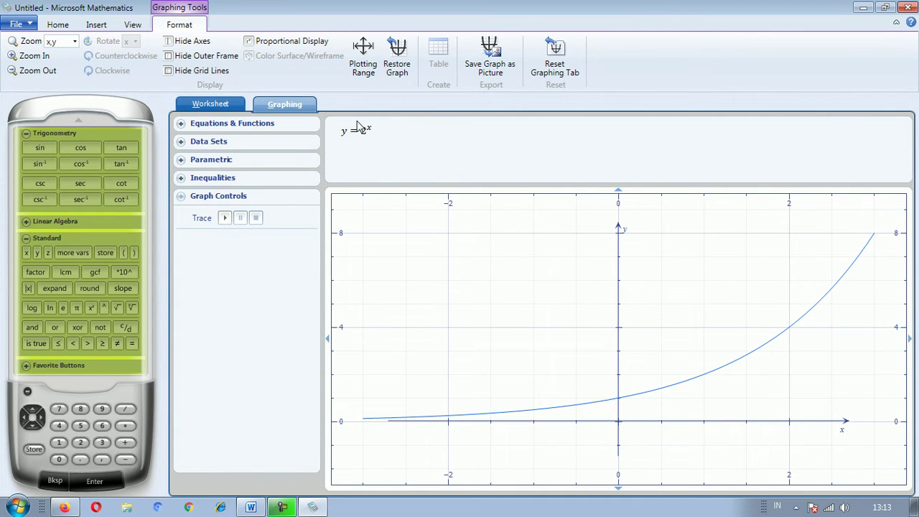
- Turn on proportional display for the y = 2^x graph and widen its displayed range
left_click(288, 43)
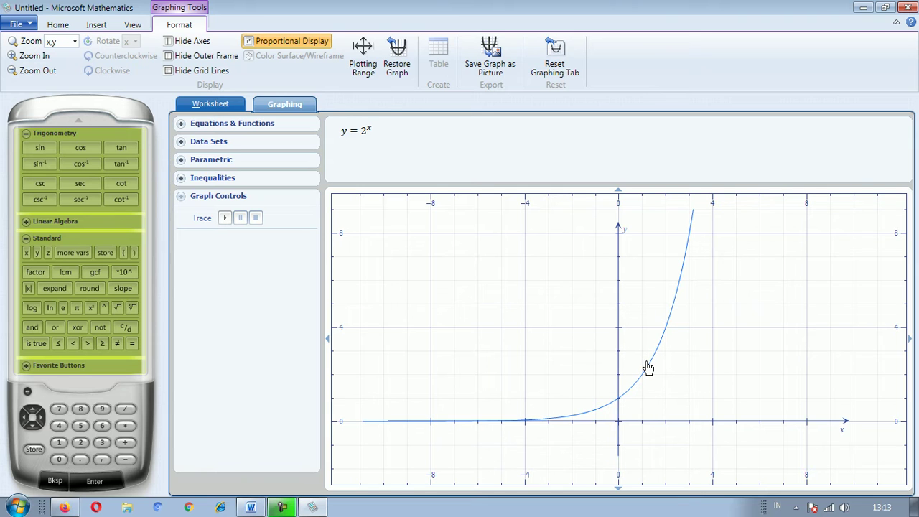
left_click(32, 57)
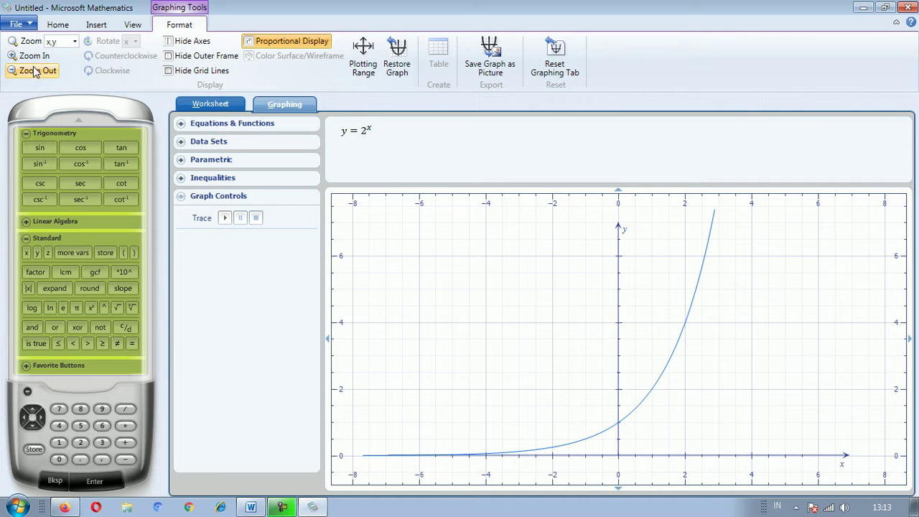
left_click(35, 72)
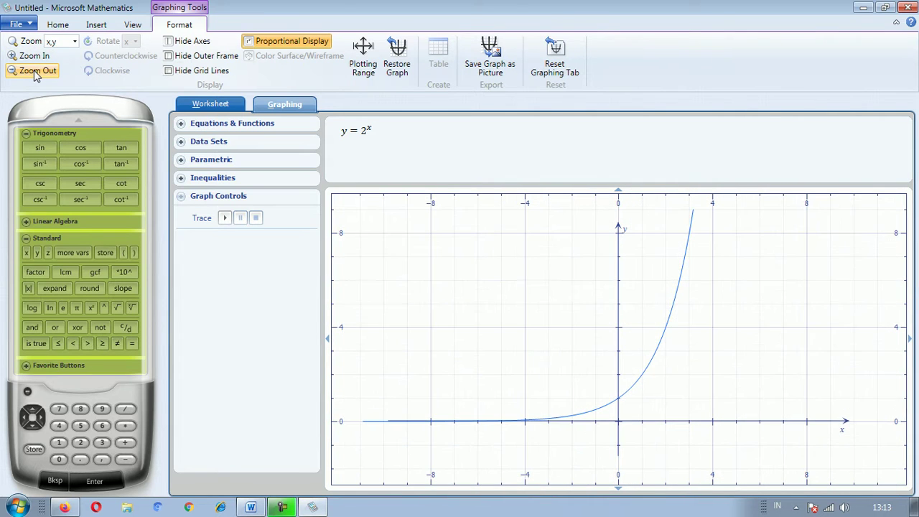
left_click(36, 71)
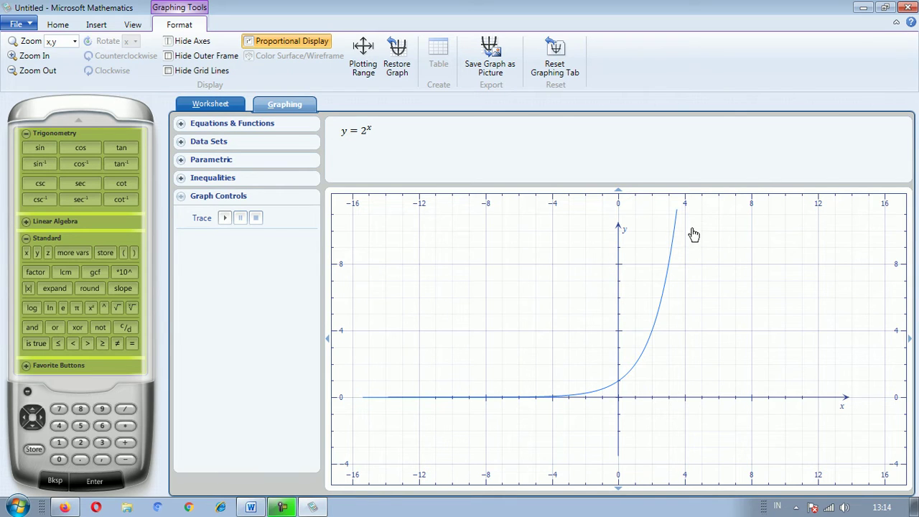
- Add y = (1/2)^x as the second equation and plot it together with y = 2^x
left_click(208, 129)
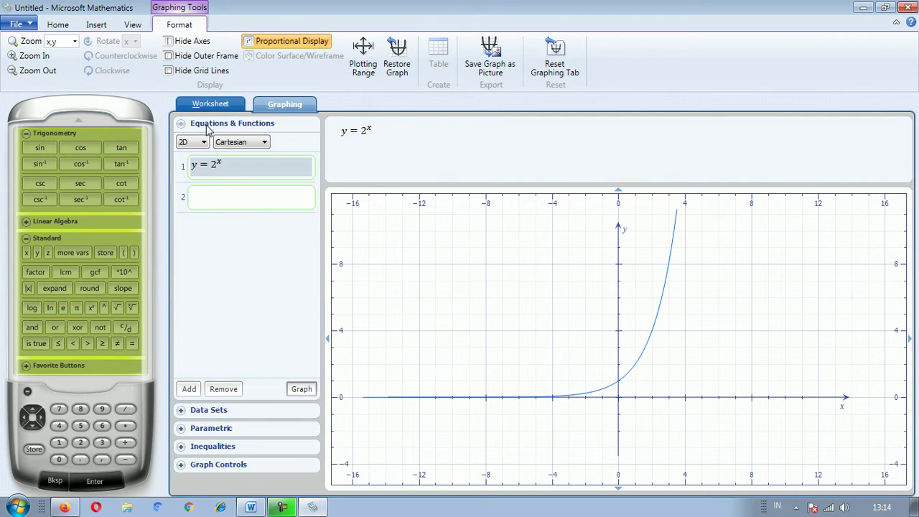
left_click(211, 199)
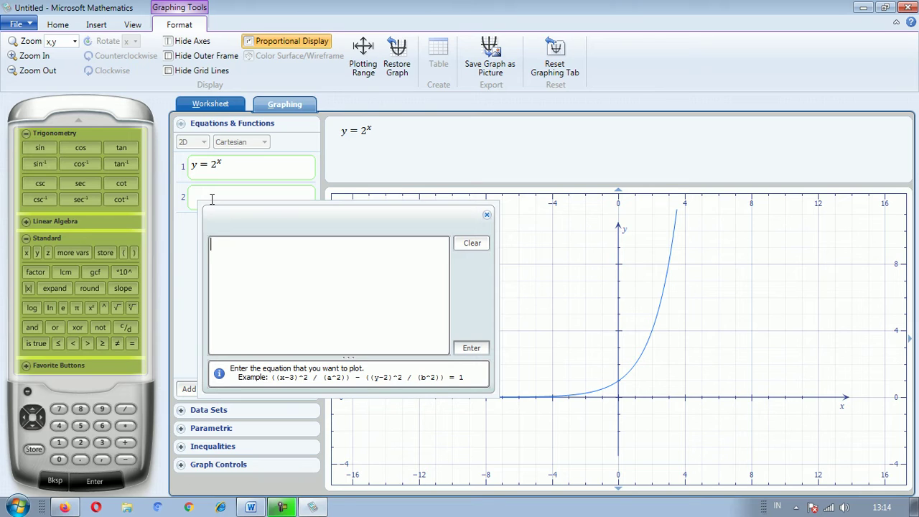
type("y = (1/2")
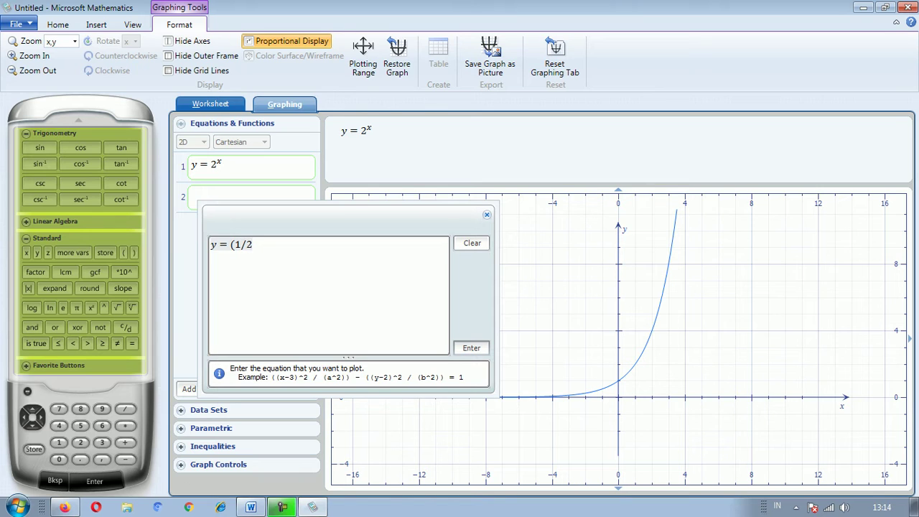
type(")")
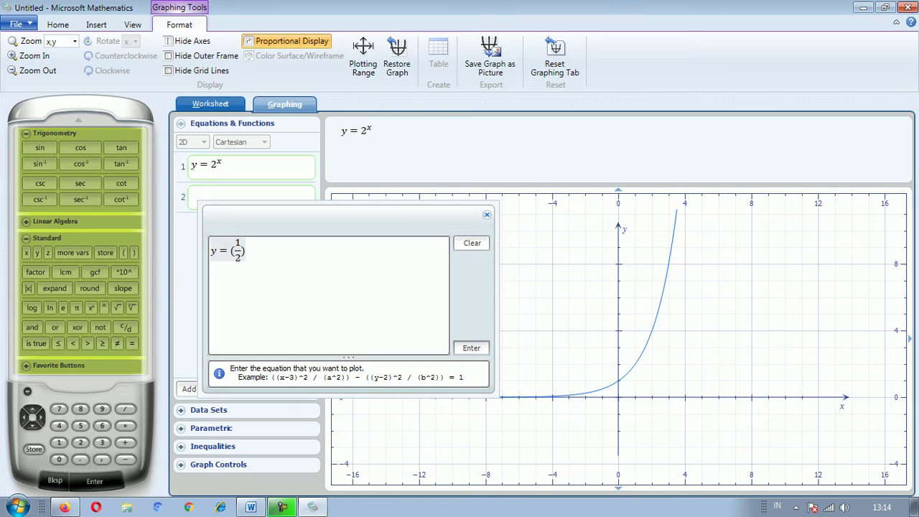
type("^x")
left_click(473, 347)
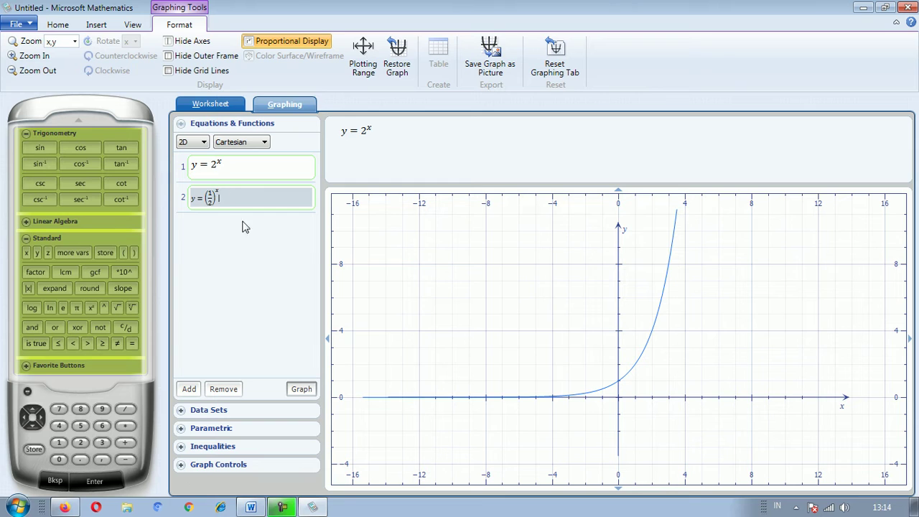
left_click(301, 391)
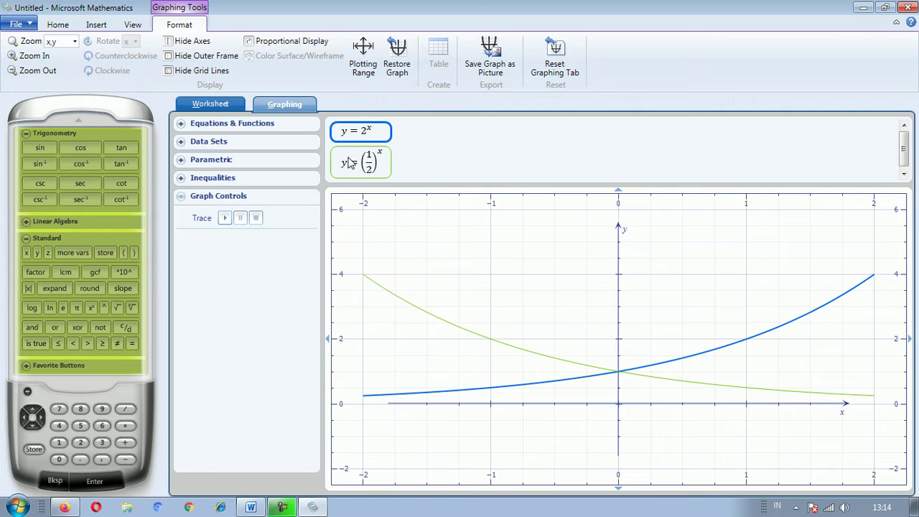
- Set the plotting range for both curves to x from -3 to 3 and a y maximum of 9
left_click(363, 65)
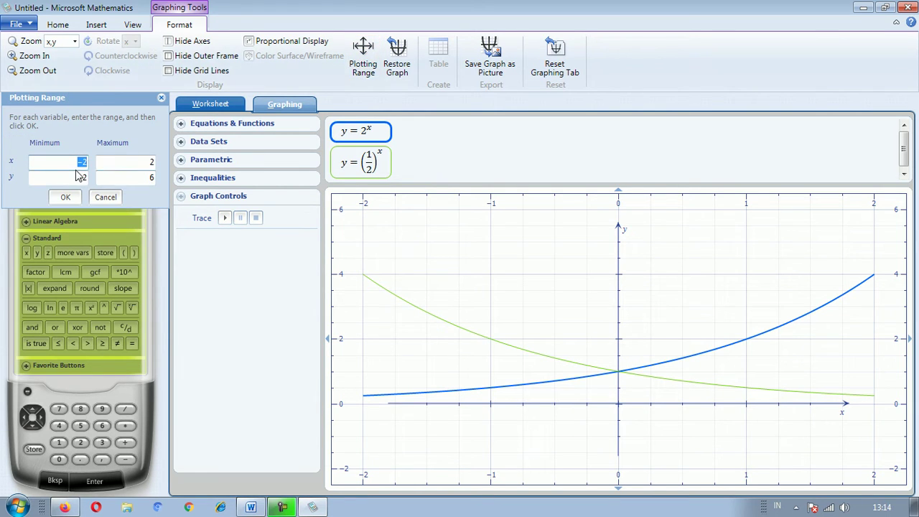
key("BackSpace")
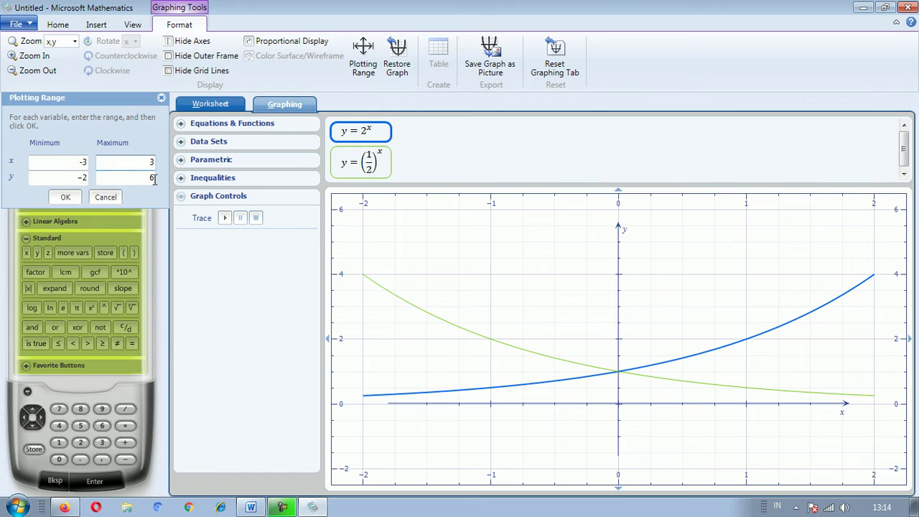
left_click(148, 179)
type("9")
left_click(71, 197)
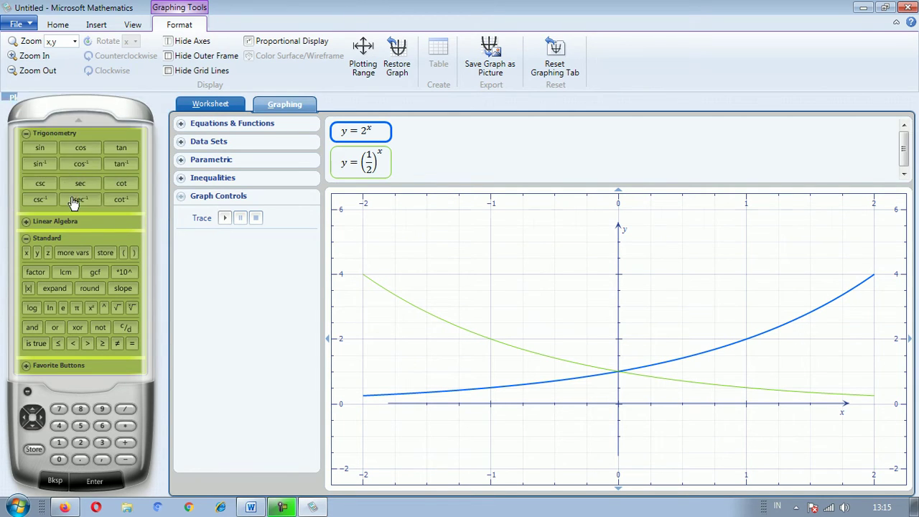
- Turn on proportional display for the two-curve graph and highlight the curve y = (1/2)^x
left_click(40, 71)
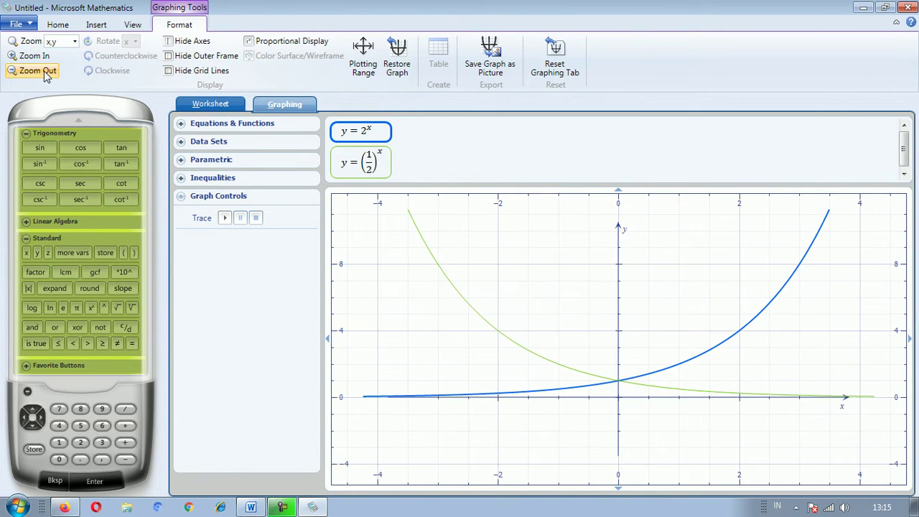
left_click(278, 41)
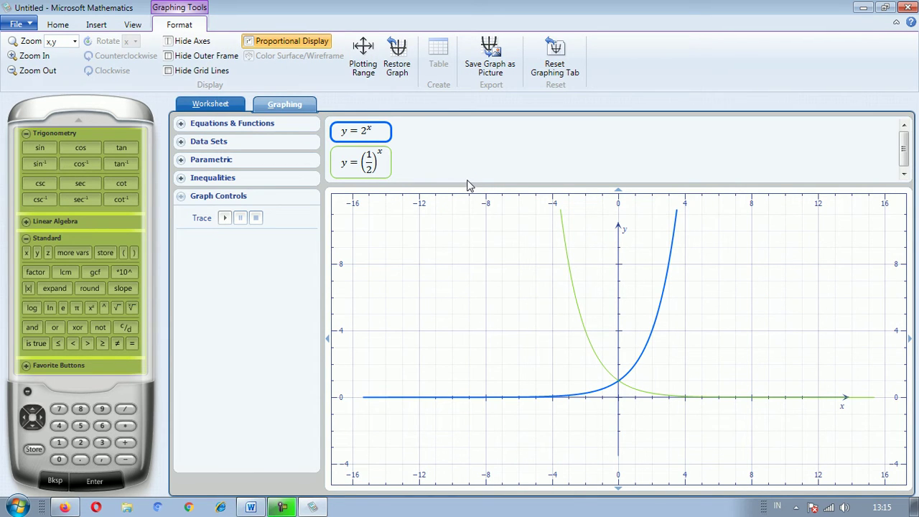
left_click(374, 165)
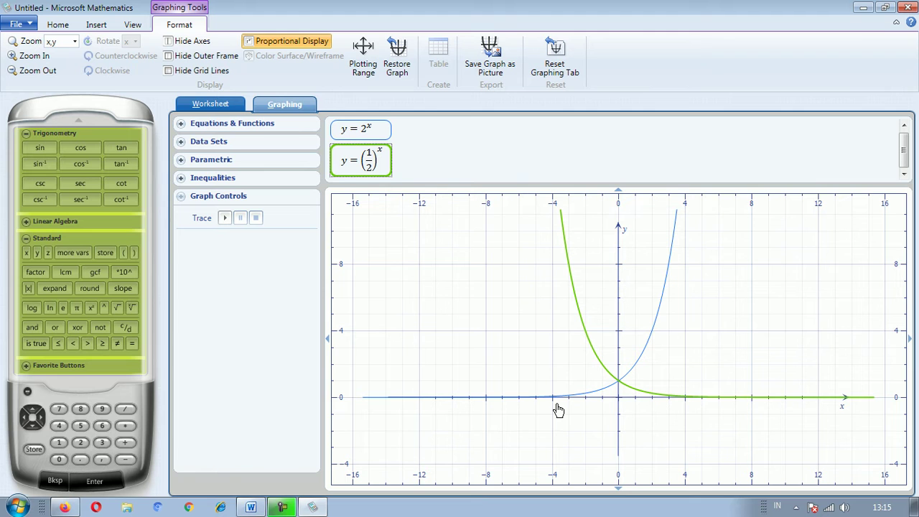
left_click_drag(558, 410, 583, 357)
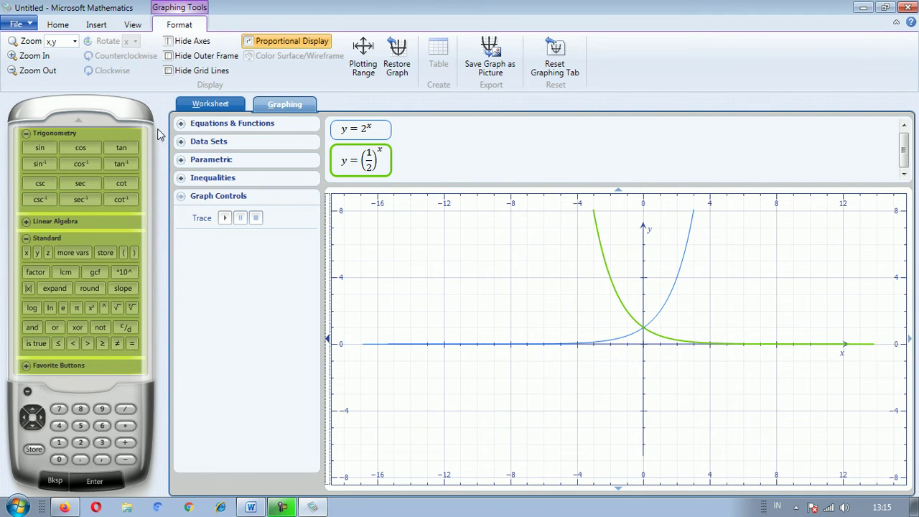
left_click(36, 62)
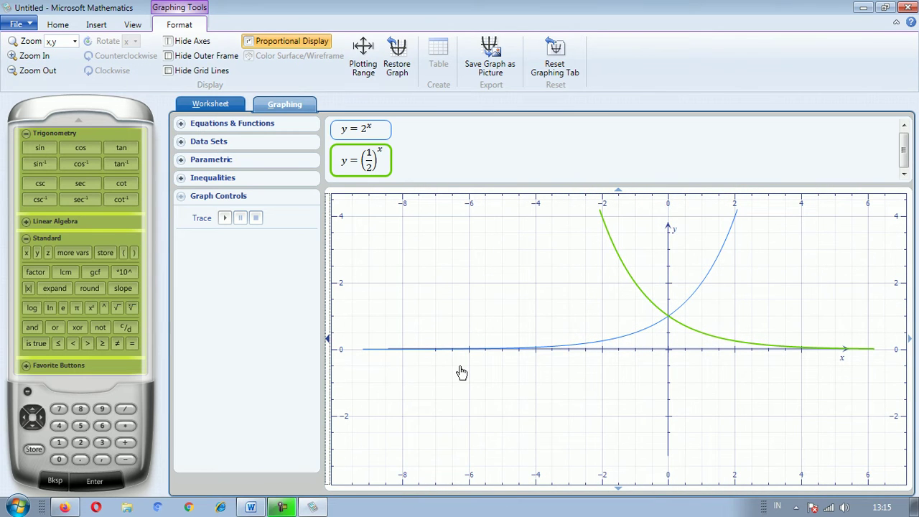
- Pan to the flat negative-x end of y = 2^x and zoom in four times to examine how it approaches the x-axis
left_click_drag(461, 372, 615, 369)
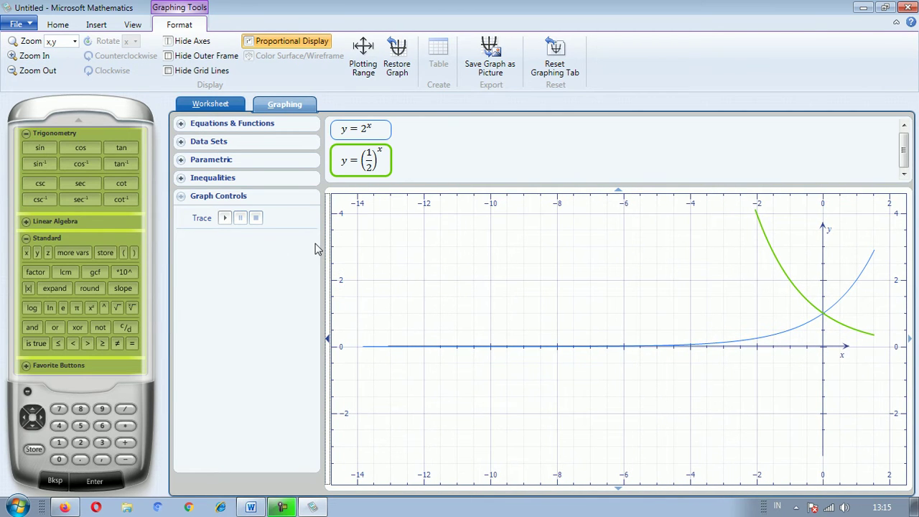
left_click(34, 56)
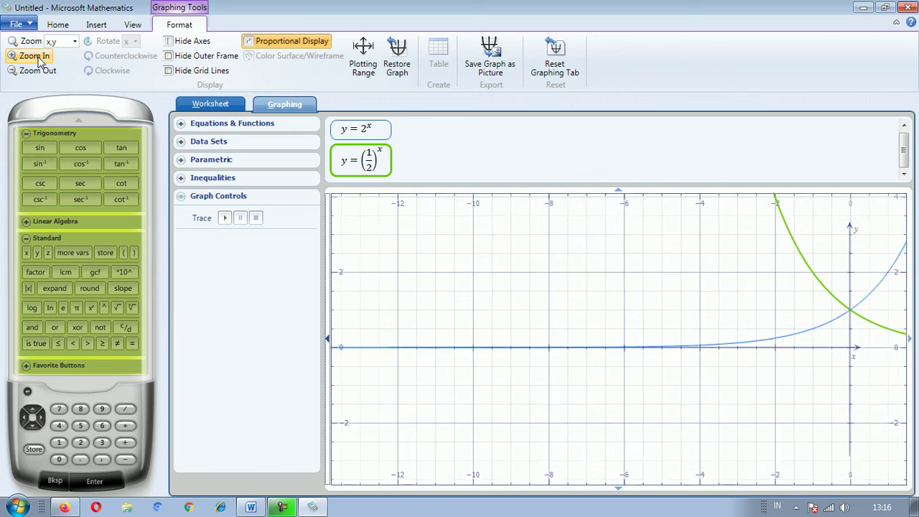
left_click(33, 56)
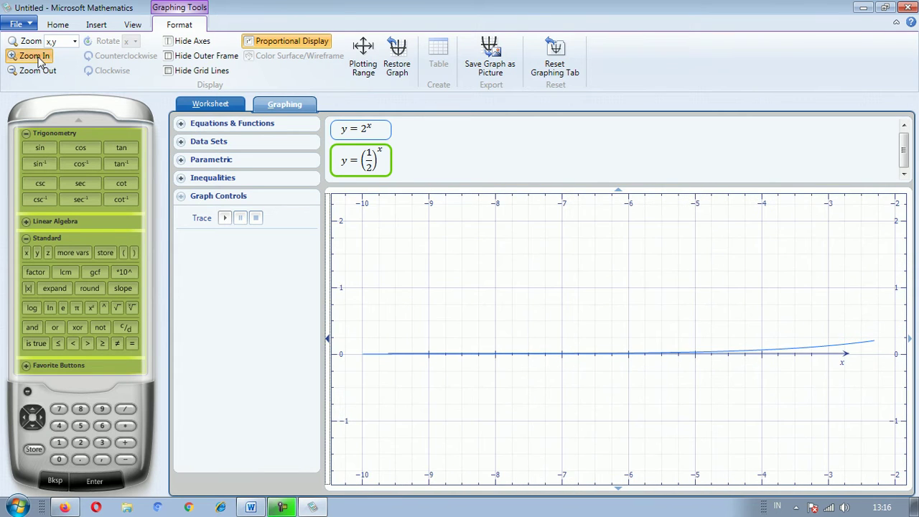
left_click(34, 56)
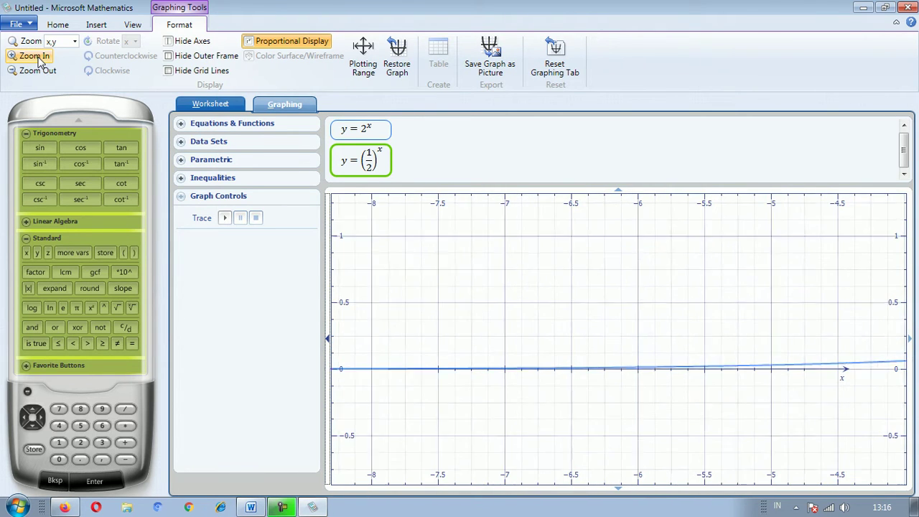
left_click(38, 58)
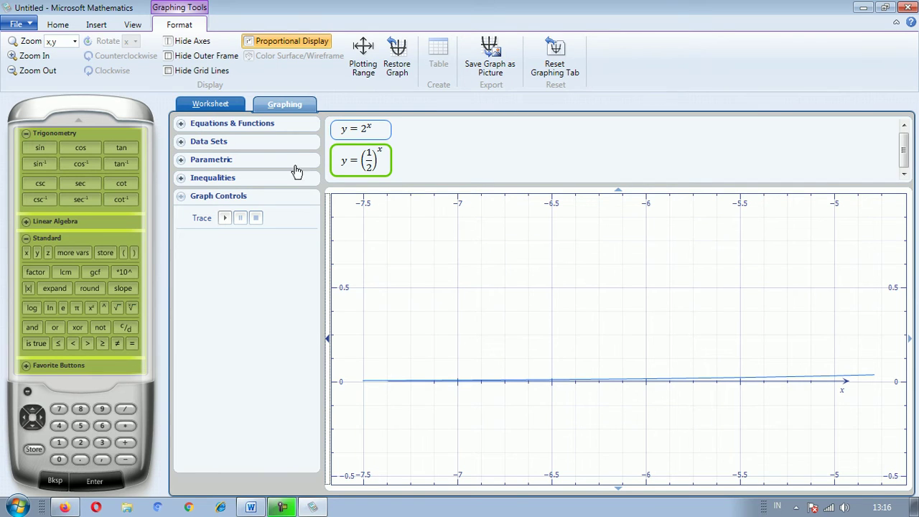
- Add y = 2^x + 1 as the third equation and plot it together with the two existing curves
left_click(264, 130)
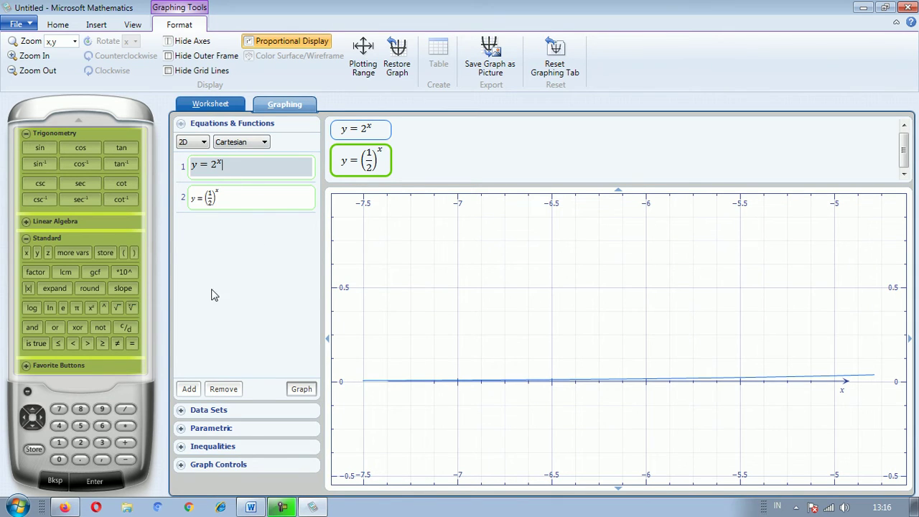
left_click(189, 391)
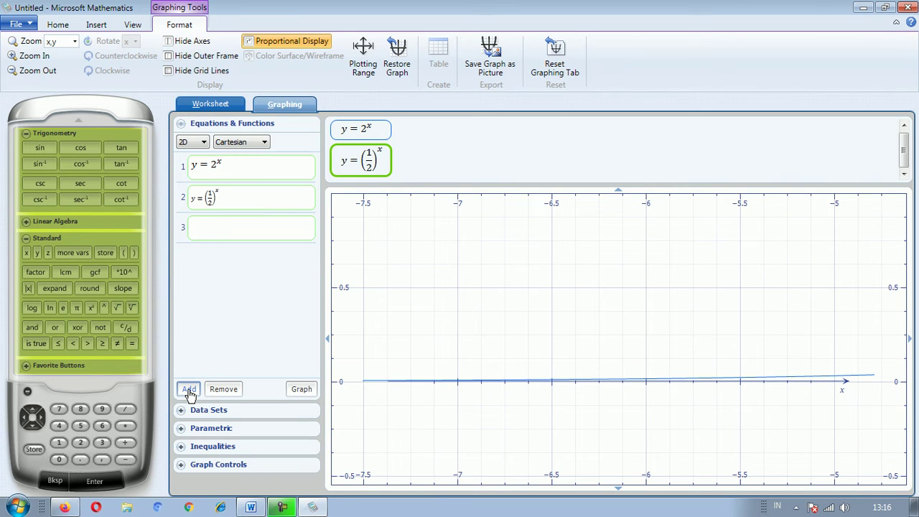
left_click(221, 224)
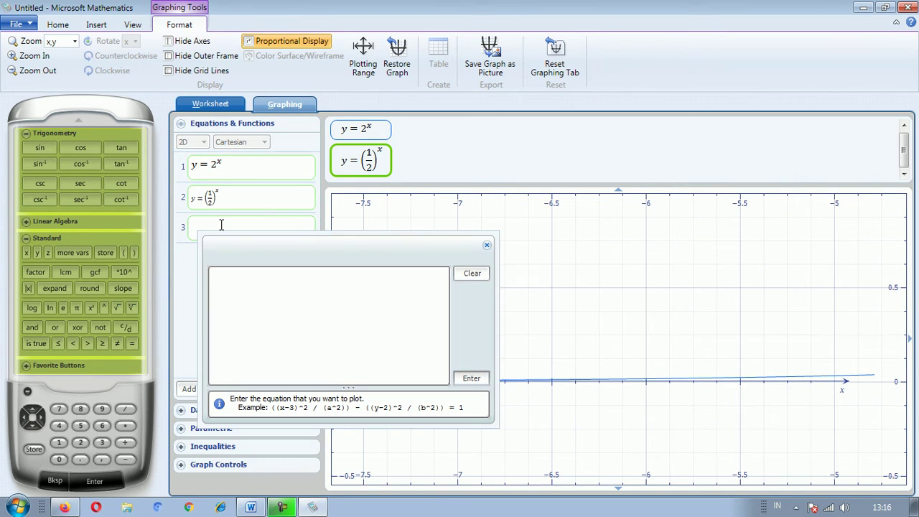
type("y = 2^x")
key("Right")
type("+ ")
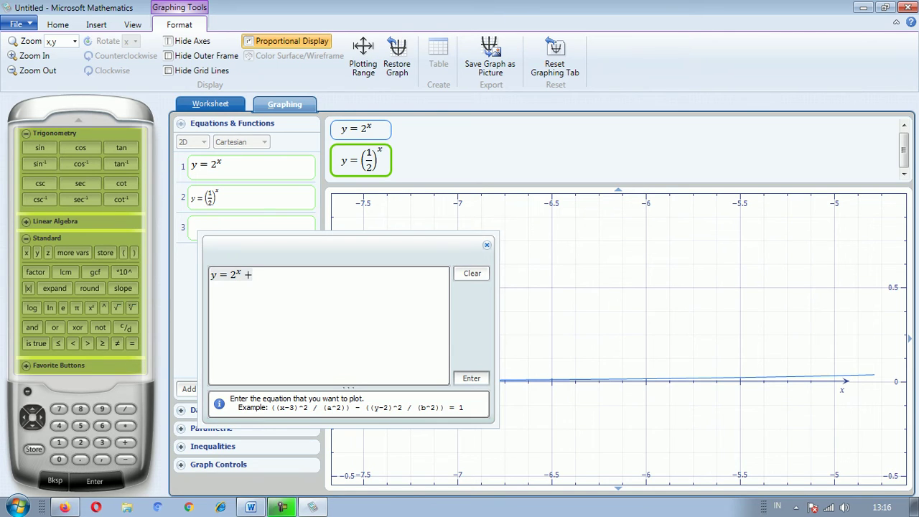
type("1")
left_click(485, 386)
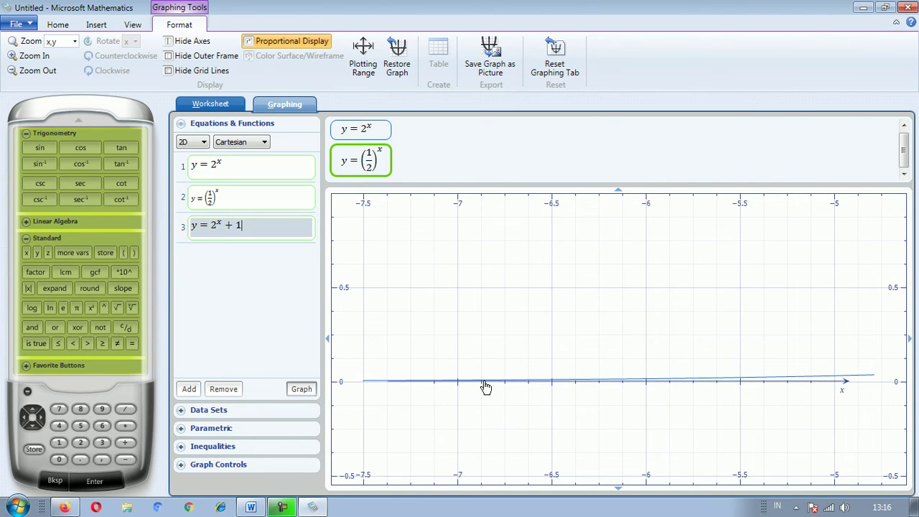
left_click(304, 391)
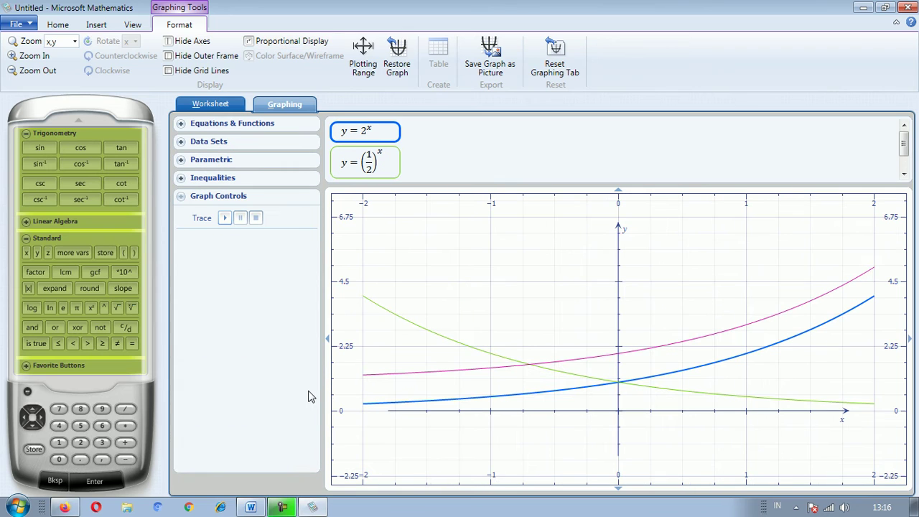
- Set the plotting range of the three-curve graph to x from -3 to 3 with a y maximum of 9
left_click(363, 68)
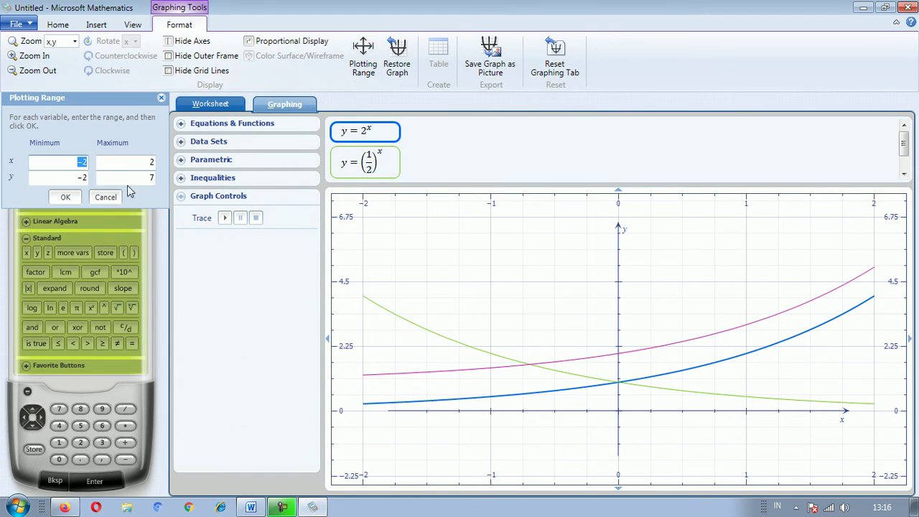
type("-3")
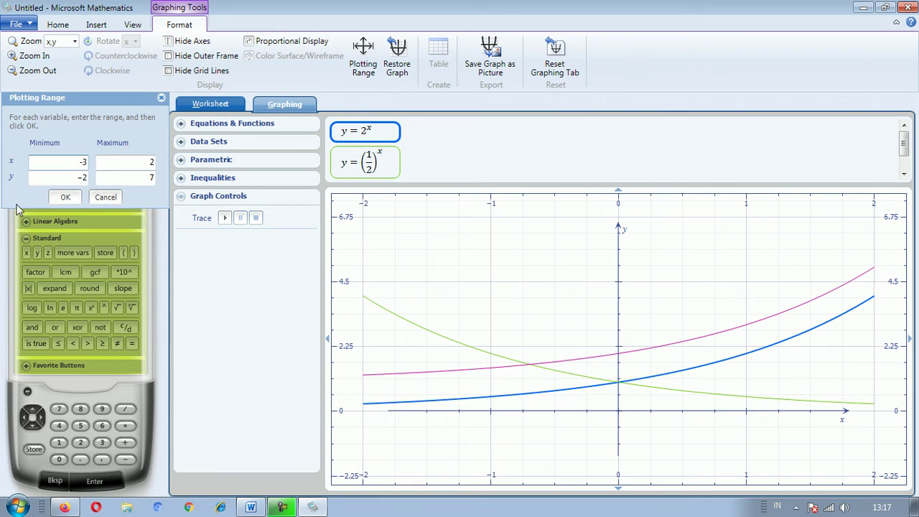
left_click(139, 162)
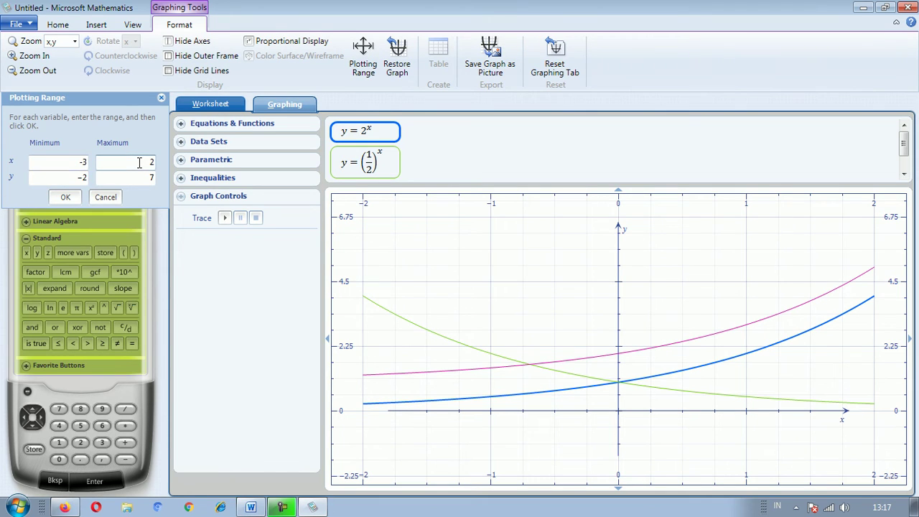
key("BackSpace")
type("3")
left_click(145, 180)
key("BackSpace")
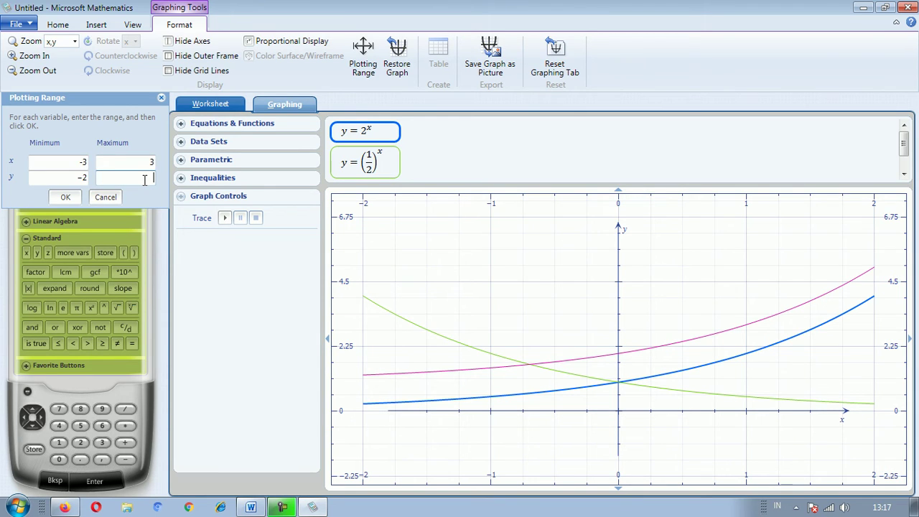
type("9")
left_click(66, 198)
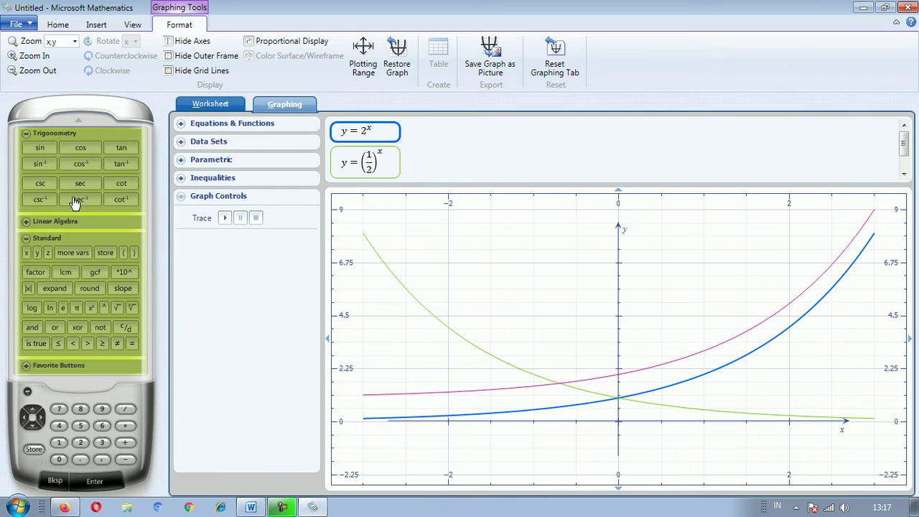
- Turn on proportional display for the three-curve graph and highlight the curve y = 2^x + 1
left_click(288, 45)
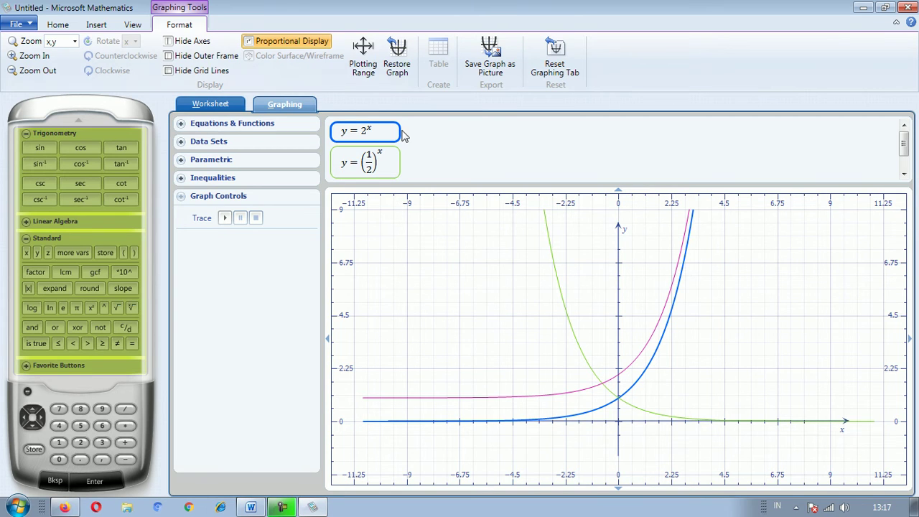
left_click(903, 174)
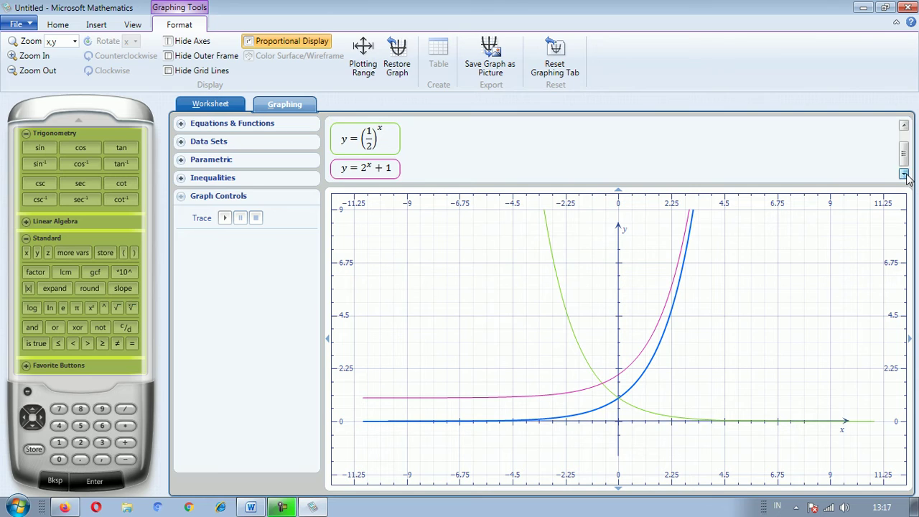
left_click(904, 175)
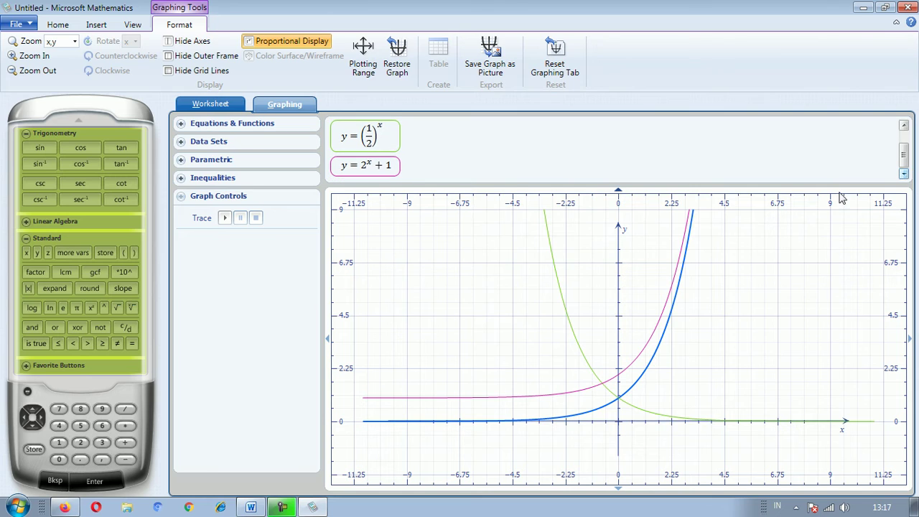
left_click(383, 172)
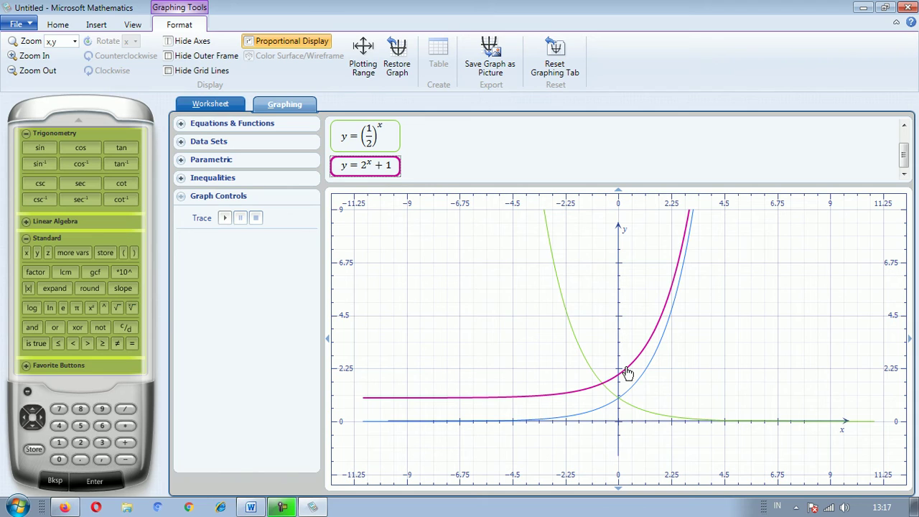
- Add a fourth equation and enter it as y = (1/2)(x + 1)
left_click(249, 133)
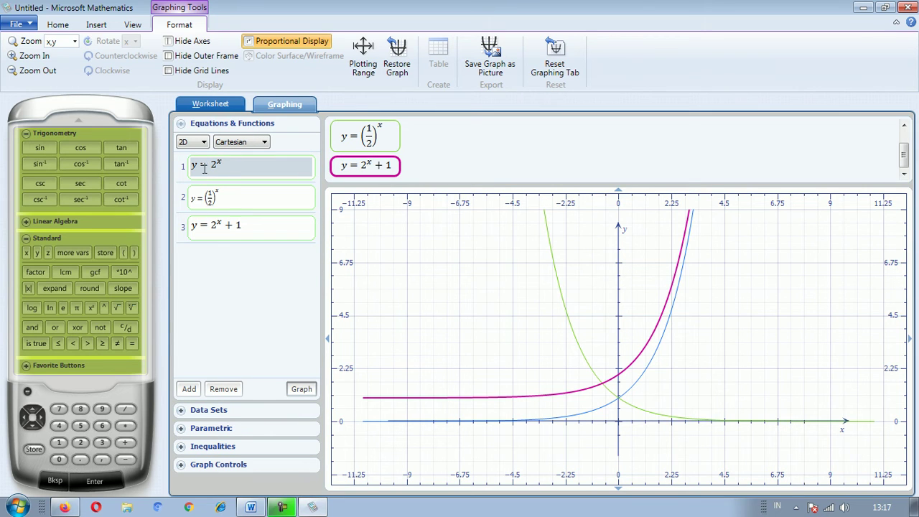
left_click(189, 389)
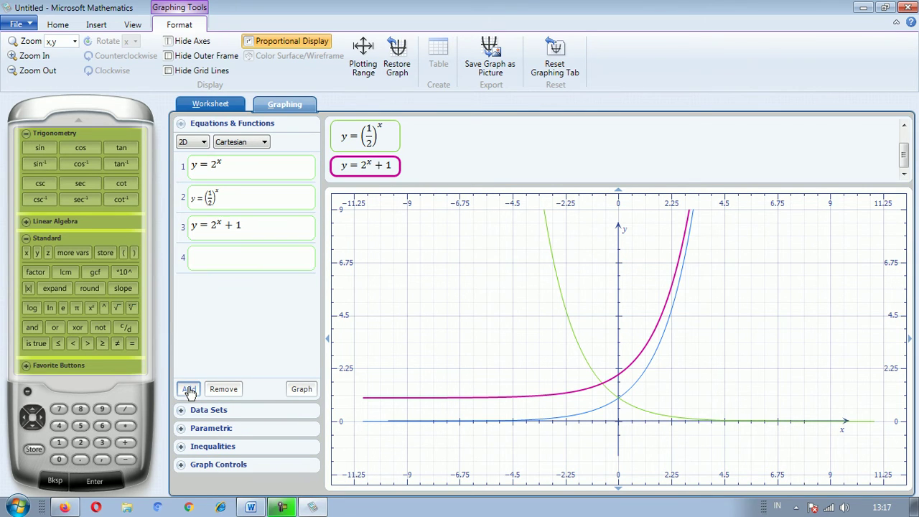
left_click(229, 259)
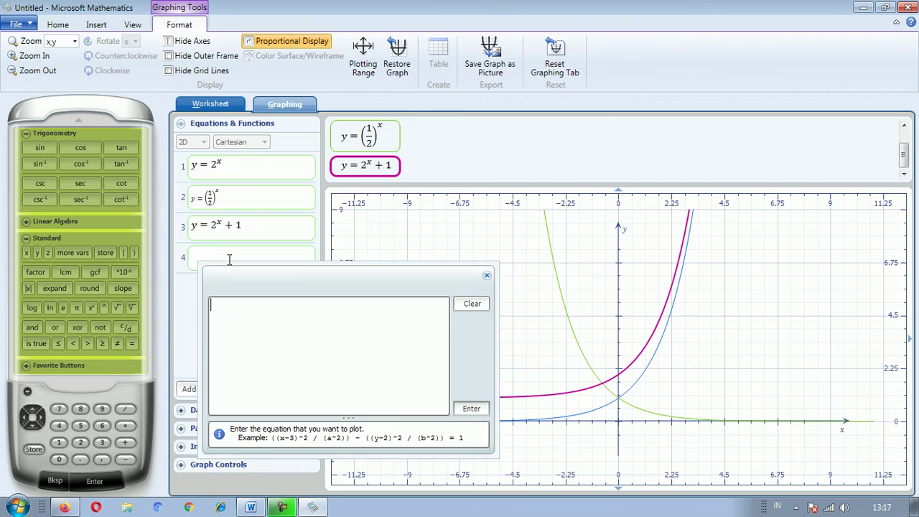
type("y = (1/2")
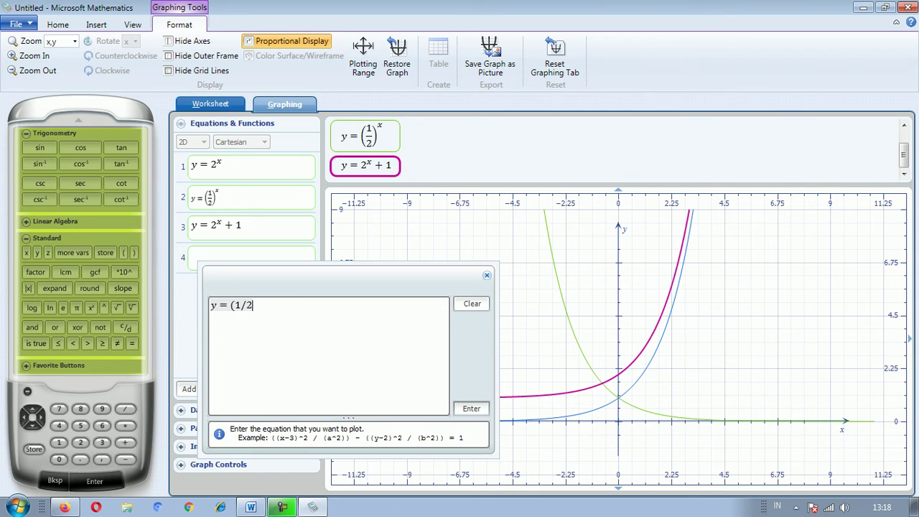
type(")")
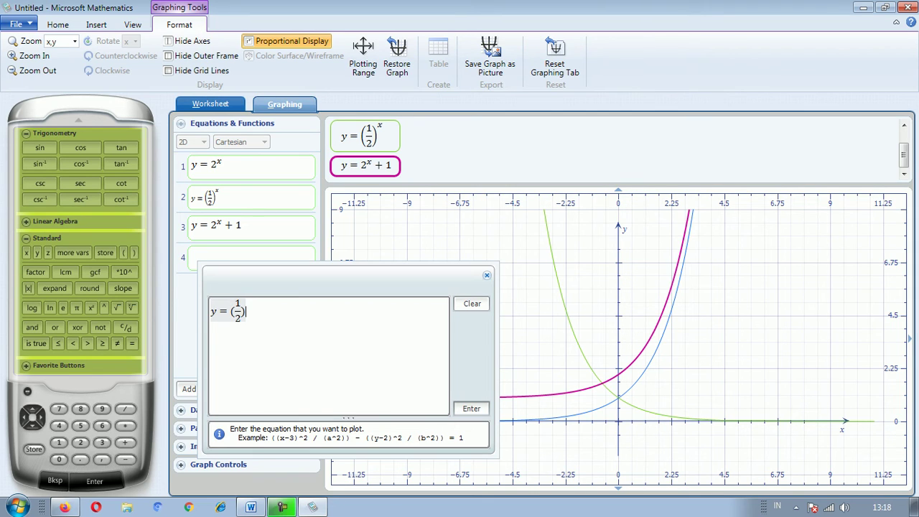
type("(x + ")
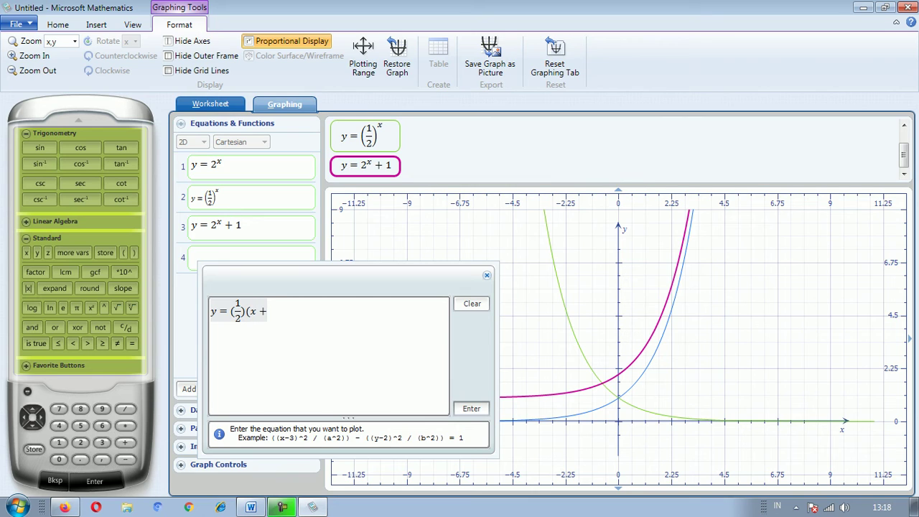
type("1)")
left_click(471, 410)
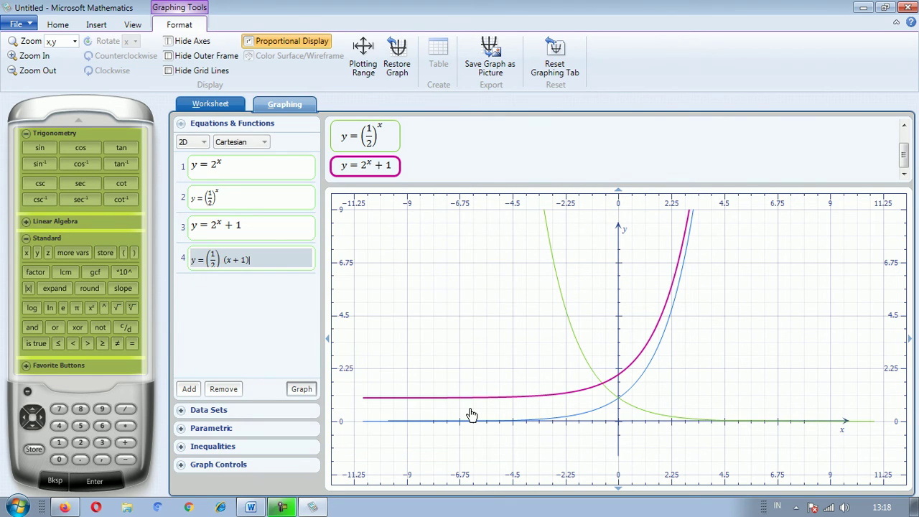
- Correct the fourth equation to y = (1/2)^(x + 1), with x + 1 as the exponent, and plot all four curves
left_click(243, 278)
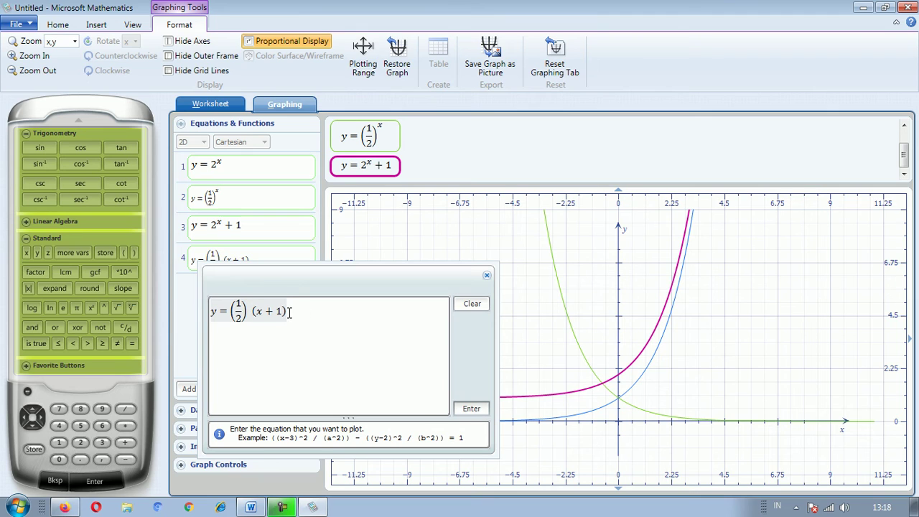
left_click_drag(289, 311, 251, 311)
key("BackSpace")
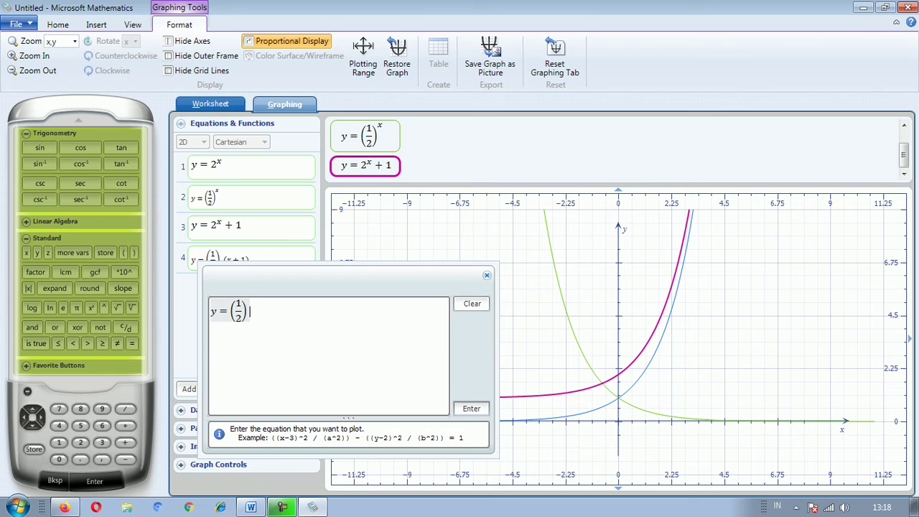
type("^(x + 1")
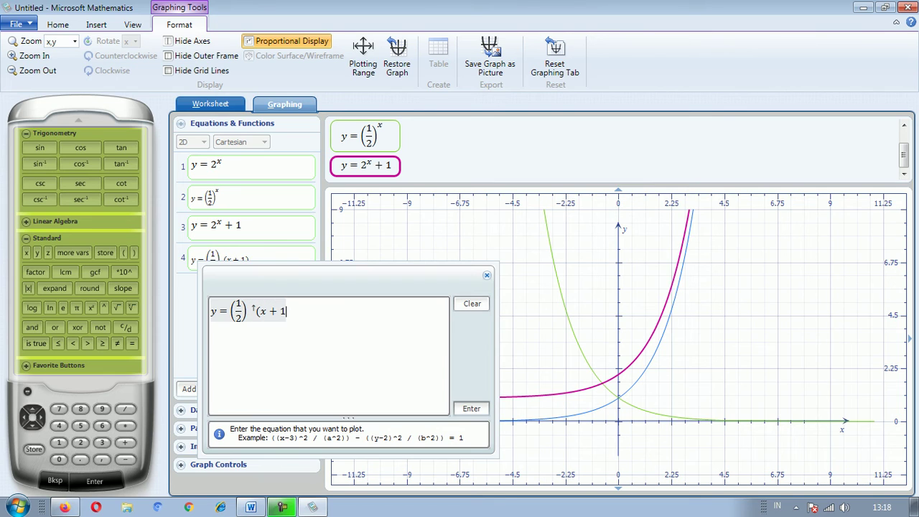
type(")")
left_click(463, 408)
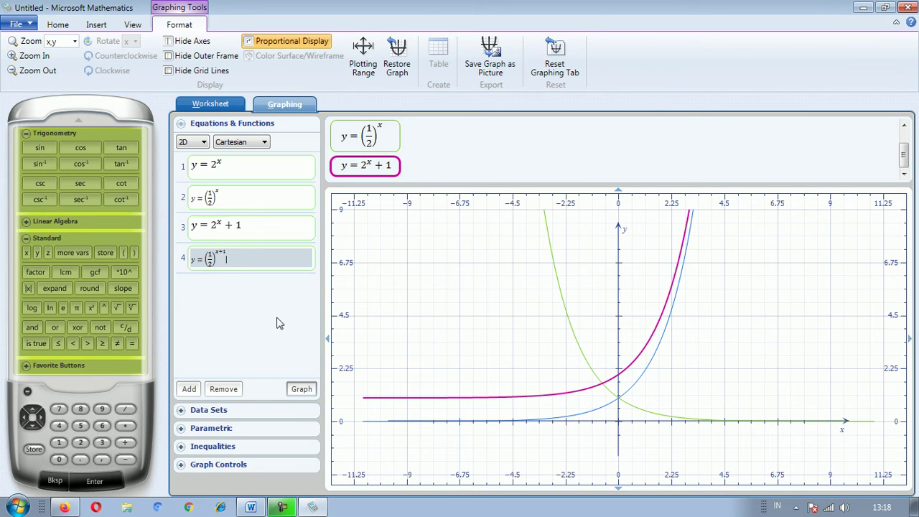
left_click(301, 391)
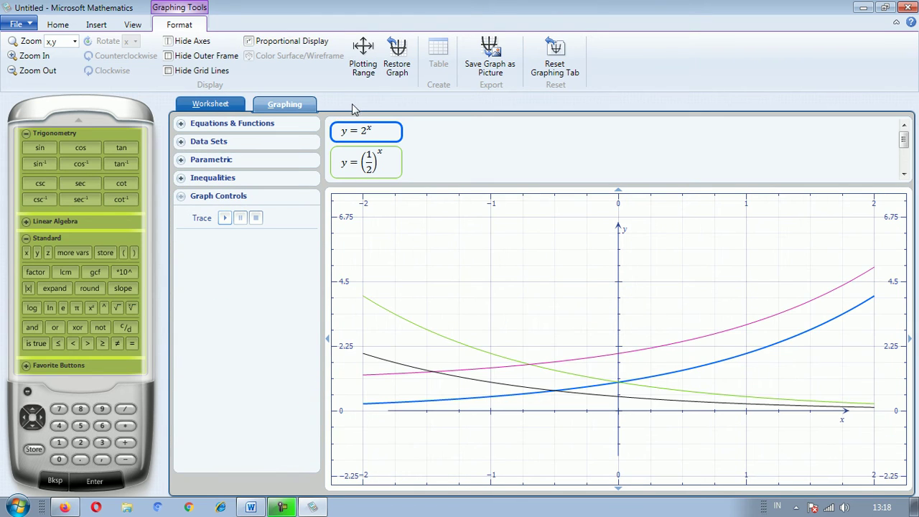
- Set the four-curve graph's plotting range to x from -3 to 3 with a y maximum of 9, and turn on proportional display
left_click(363, 56)
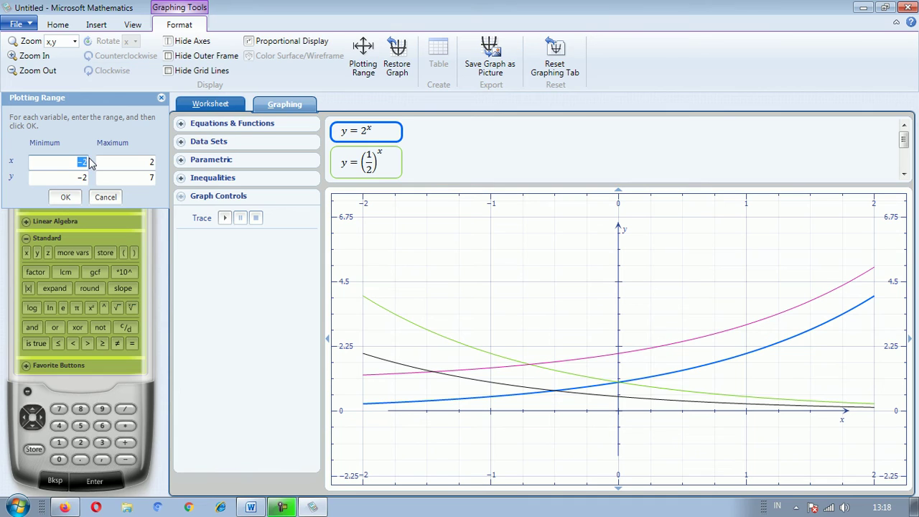
key("BackSpace")
double_click(141, 161)
key("BackSpace")
type("3")
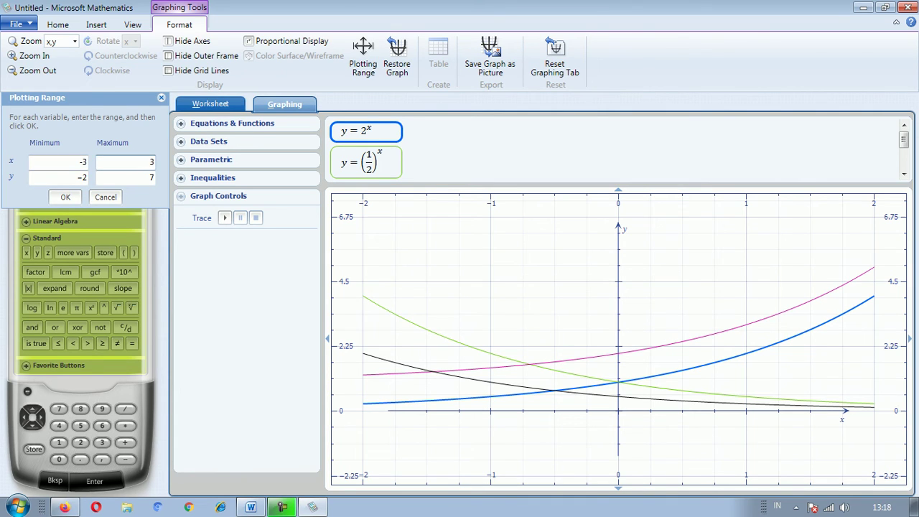
left_click(149, 178)
key("BackSpace")
type("9")
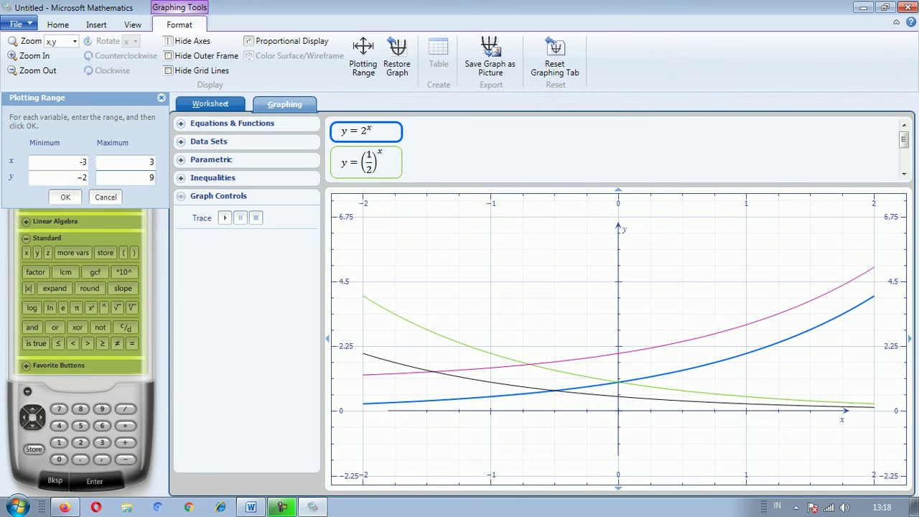
left_click(66, 198)
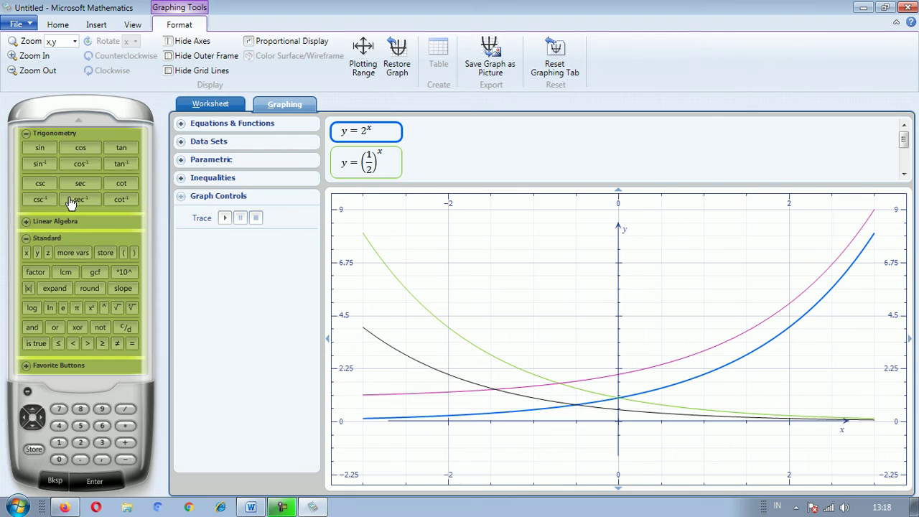
left_click(282, 46)
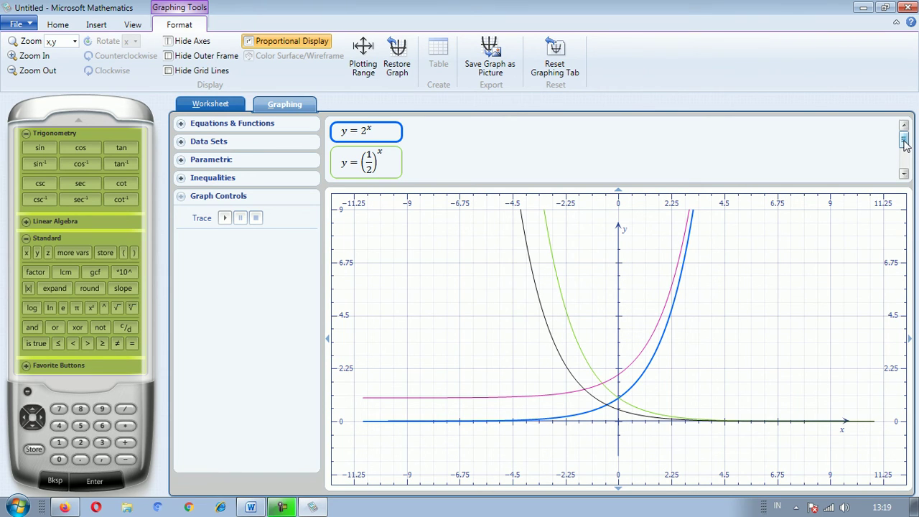
- Highlight the curves y = (1/2)^x, y = 2^x + 1 and y = (1/2)^(x + 1) one after another to compare them
left_click(379, 168)
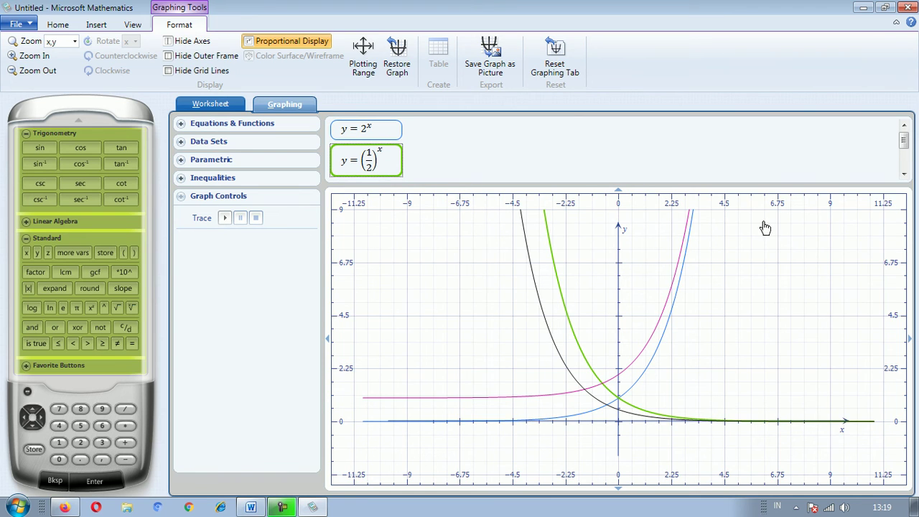
left_click(903, 174)
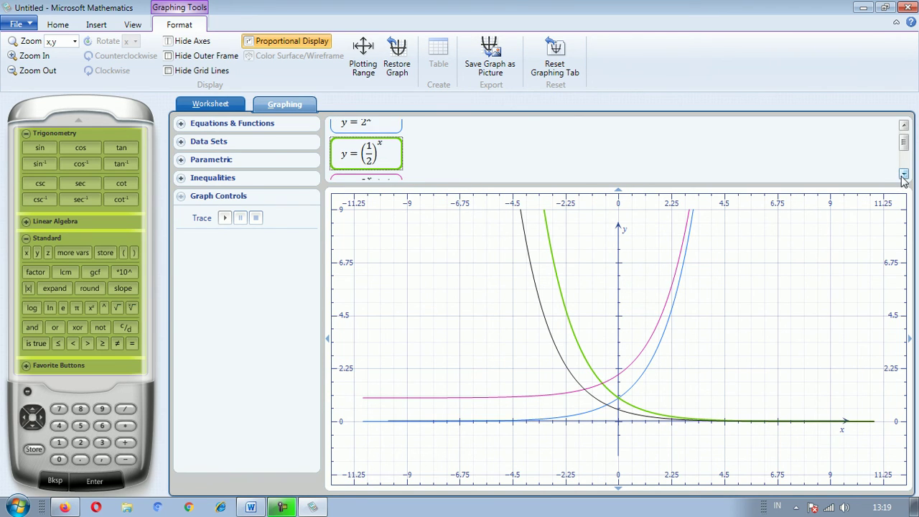
left_click(903, 175)
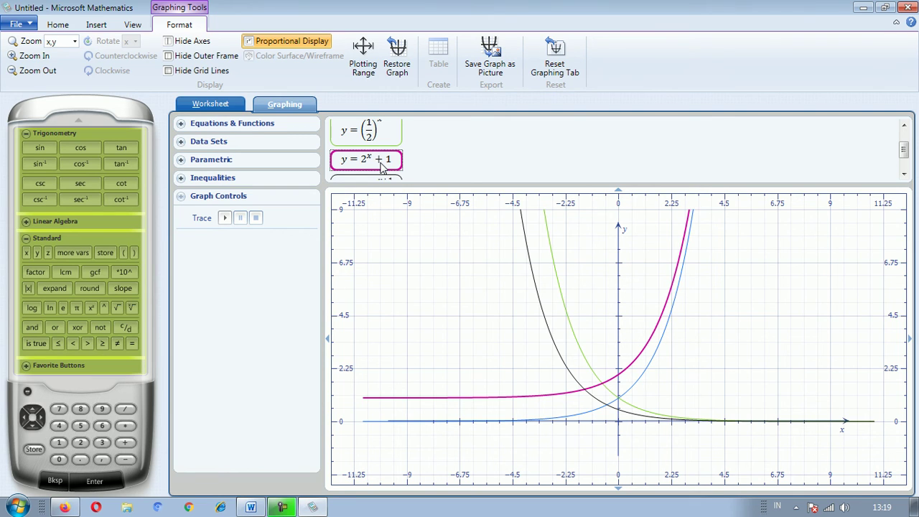
left_click(903, 174)
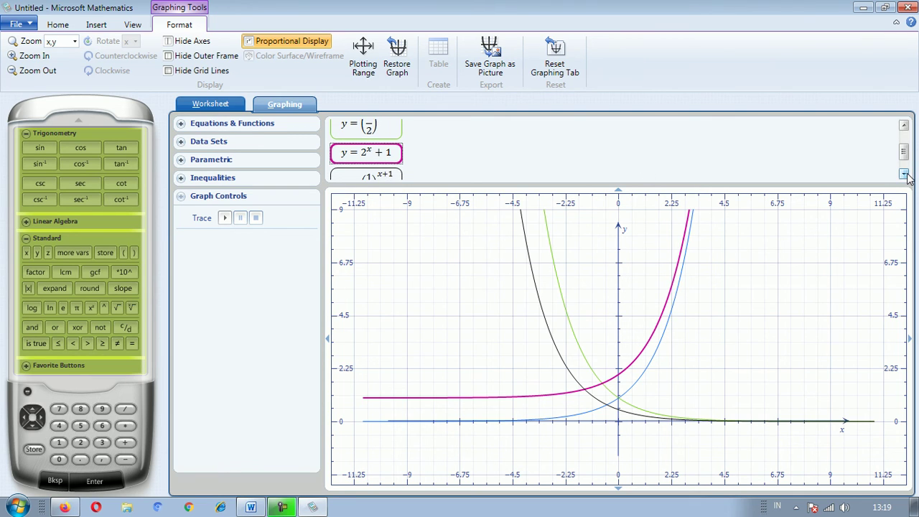
left_click(905, 174)
left_click(905, 174)
left_click(906, 174)
left_click(905, 175)
left_click(906, 174)
left_click(906, 174)
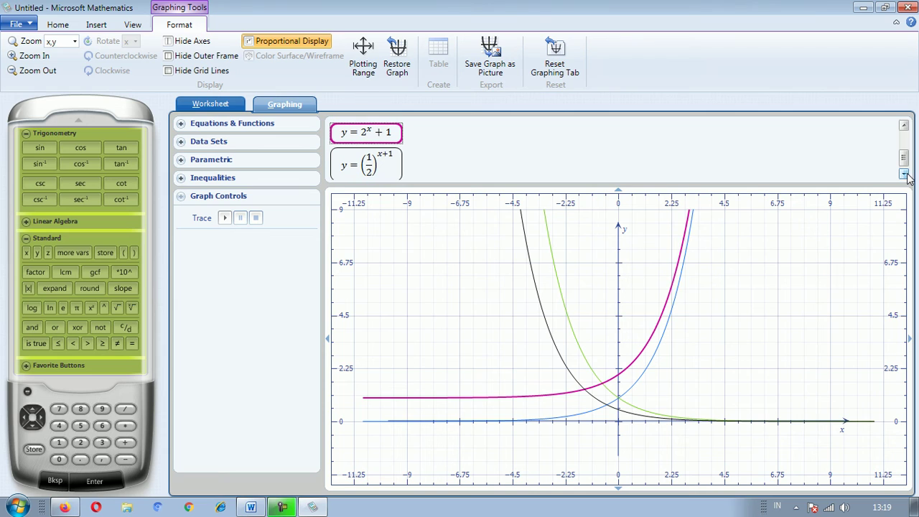
left_click(380, 172)
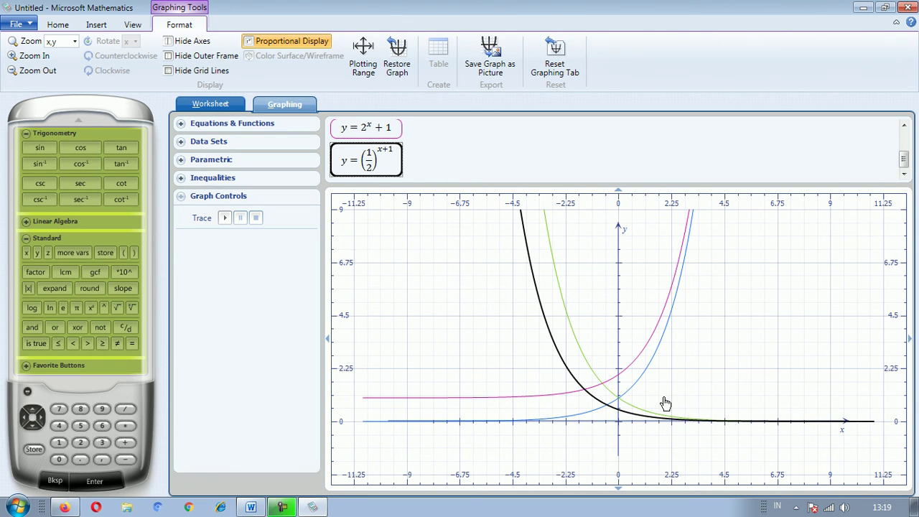
- Examine the four curves up close around the origin, where they cross each other and the y-axis, and review the first two equations
left_click_drag(663, 400, 630, 334)
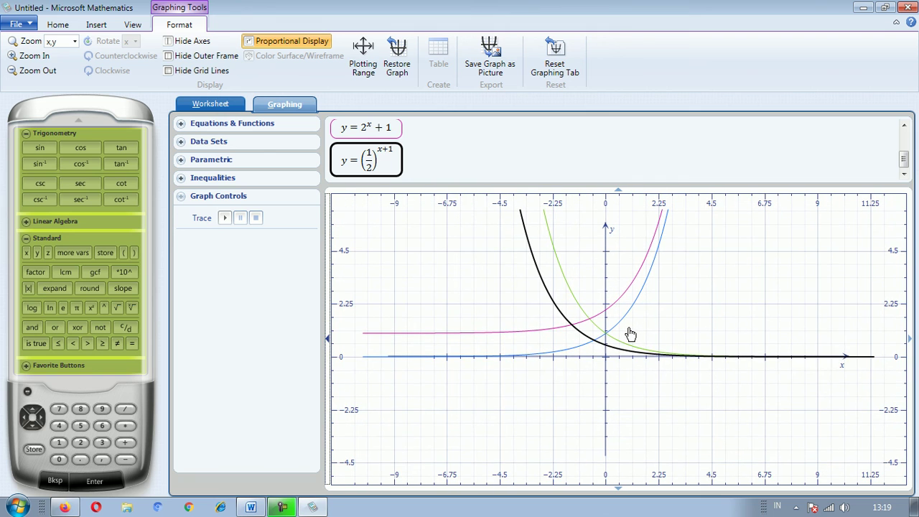
left_click(49, 60)
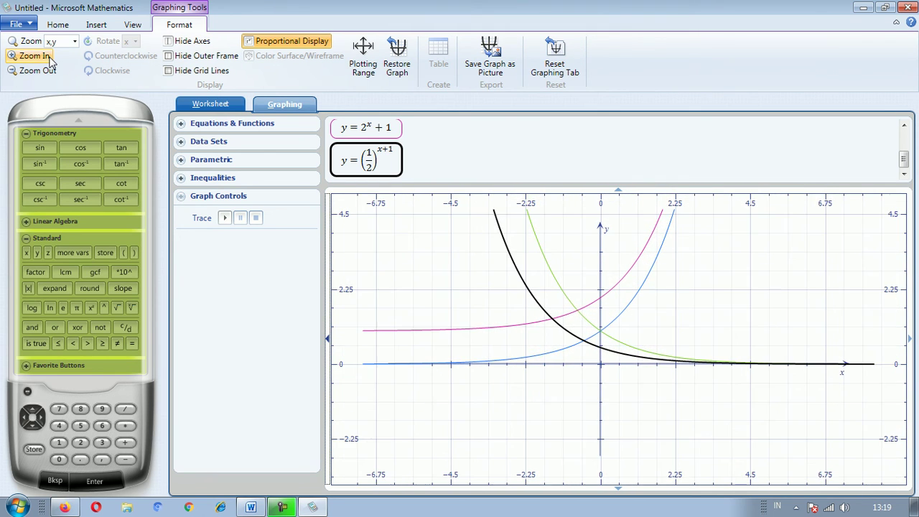
left_click(49, 60)
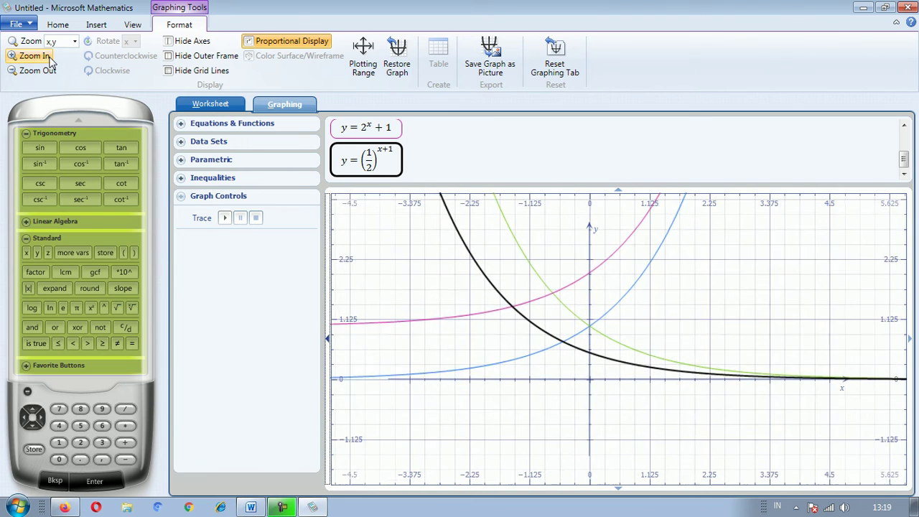
left_click(49, 60)
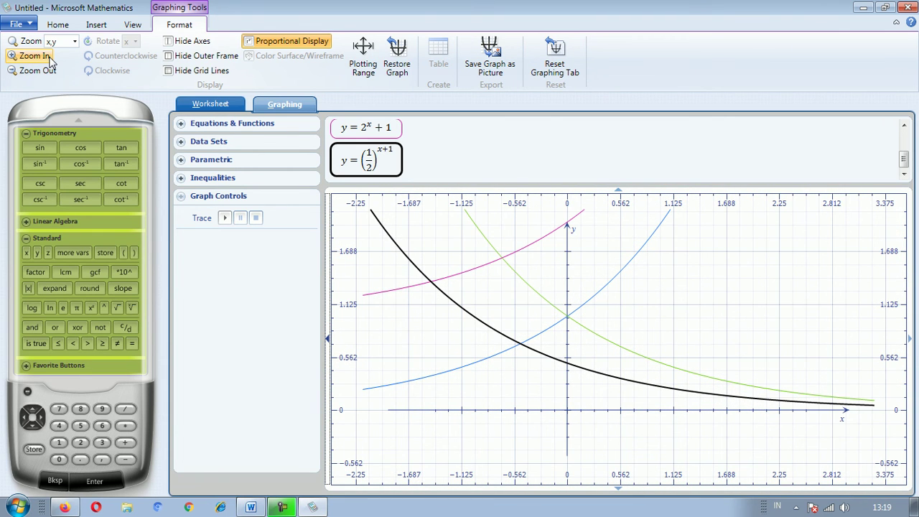
left_click(46, 72)
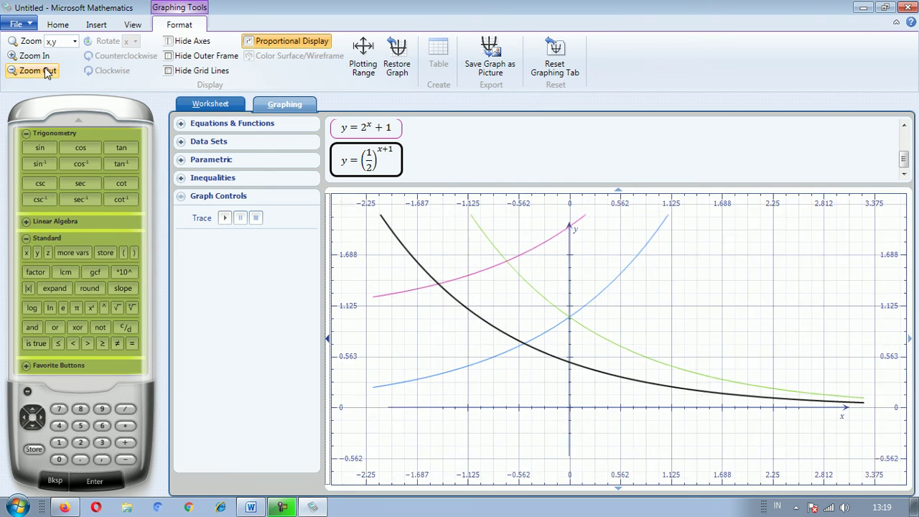
left_click(46, 72)
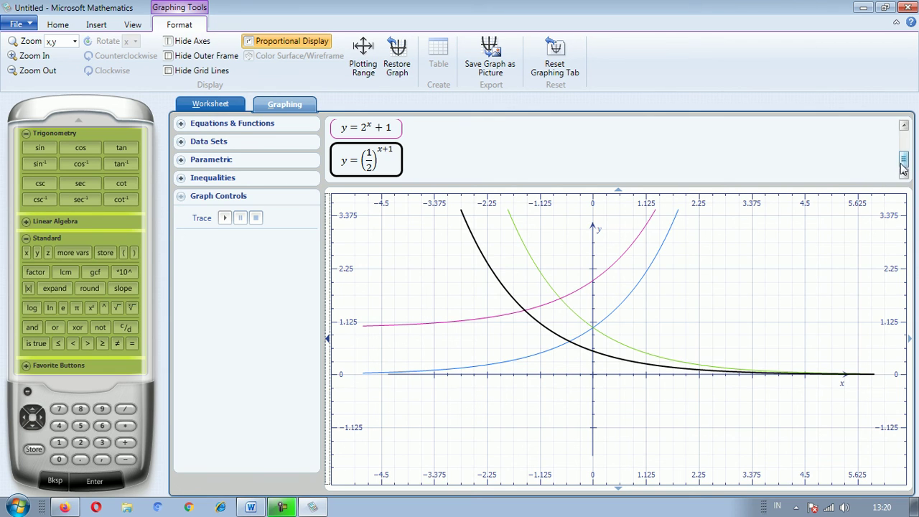
left_click_drag(904, 165, 904, 145)
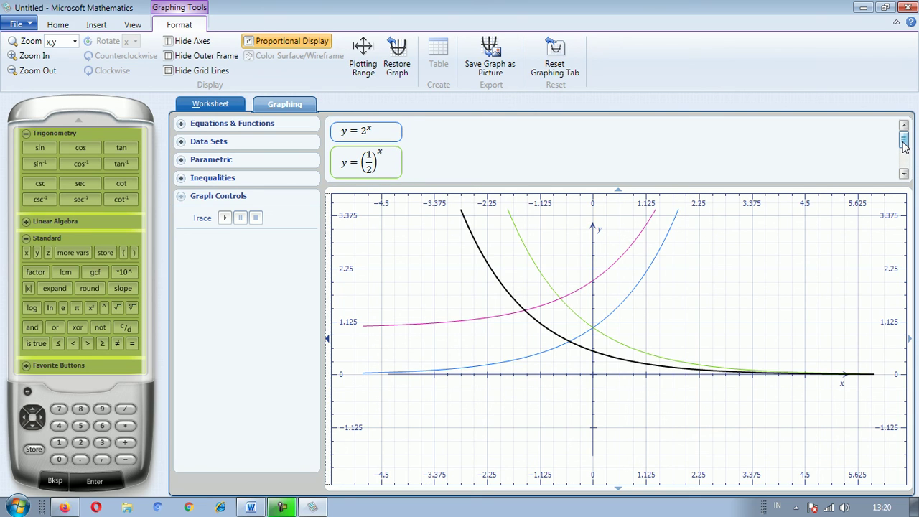